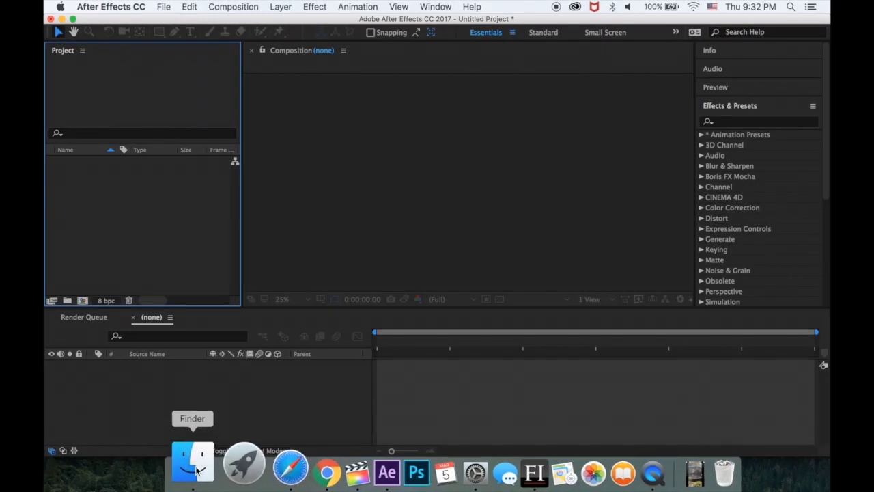
Step: Switch to Finder and import futayj_2.m4v from the FOOTAGE folder into the After Effects project
{"action": "left_click", "coordinate": [167, 463]}
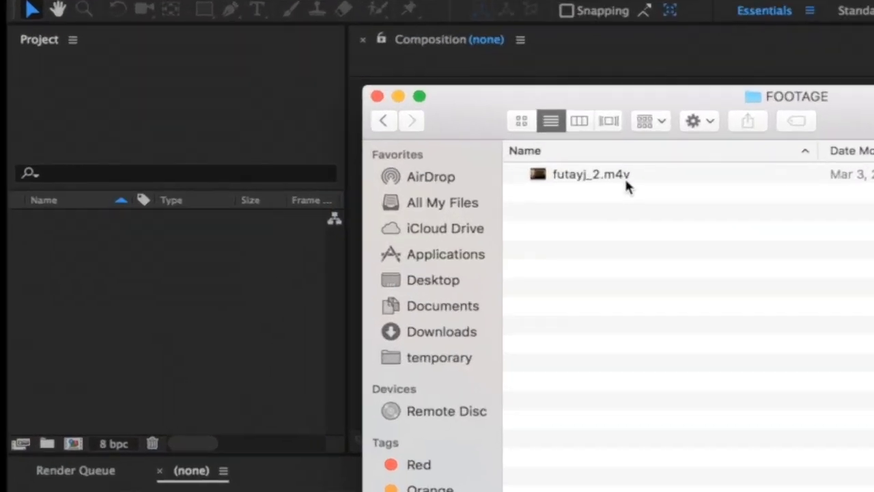
{"action": "left_click_drag", "start_coordinate": [407, 142], "coordinate": [157, 224]}
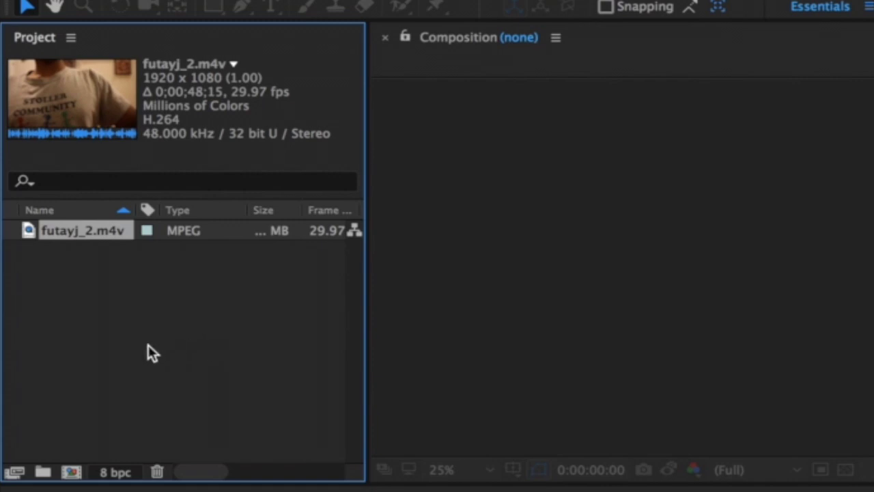
{"action": "right_click", "coordinate": [148, 347]}
{"action": "mouse_move", "coordinate": [300, 442]}
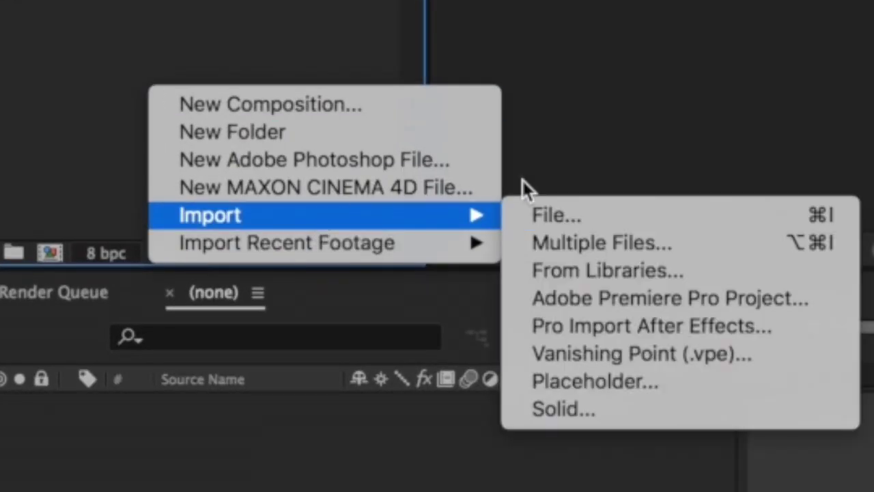
{"action": "left_click", "coordinate": [565, 214]}
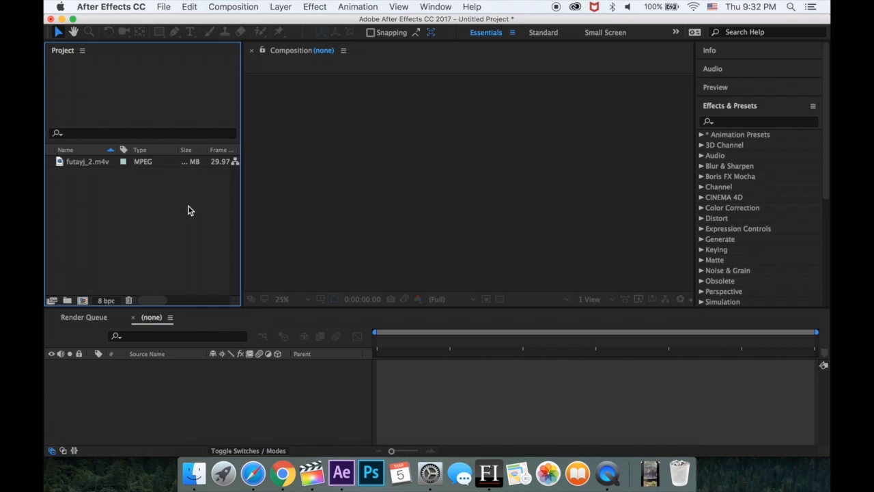
Step: Create a new composition from the futayj_2.m4v footage
{"action": "left_click", "coordinate": [96, 162]}
{"action": "left_click_drag", "start_coordinate": [96, 164], "coordinate": [82, 315]}
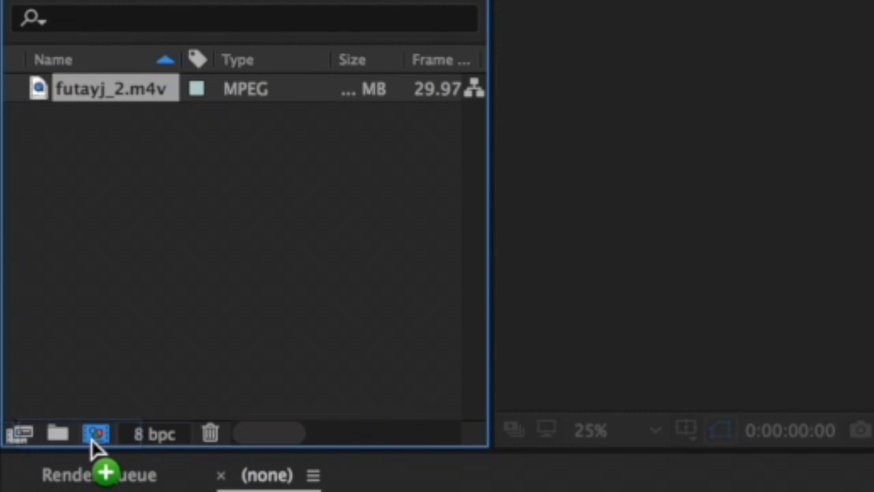
{"action": "left_click_drag", "start_coordinate": [92, 442], "coordinate": [94, 440]}
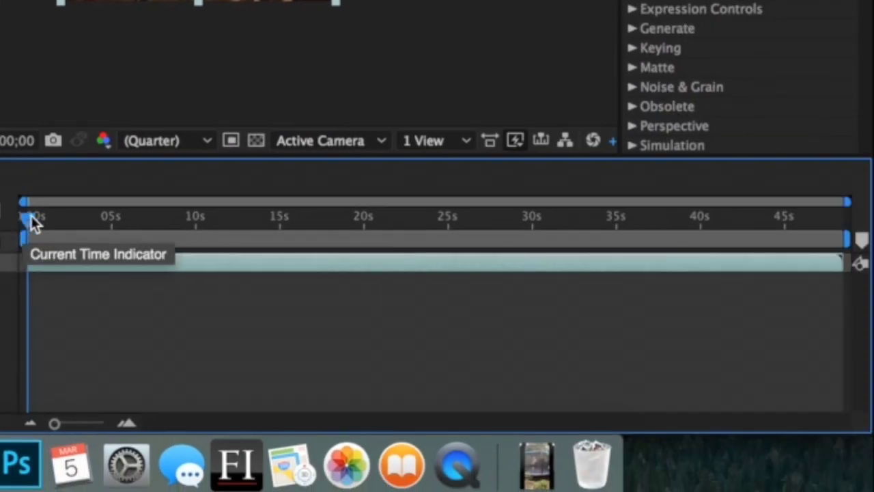
Step: Scrub the clip to about 15 seconds, and zoom the timeline in around that time and back out to the full duration
{"action": "left_click_drag", "start_coordinate": [34, 222], "coordinate": [271, 239]}
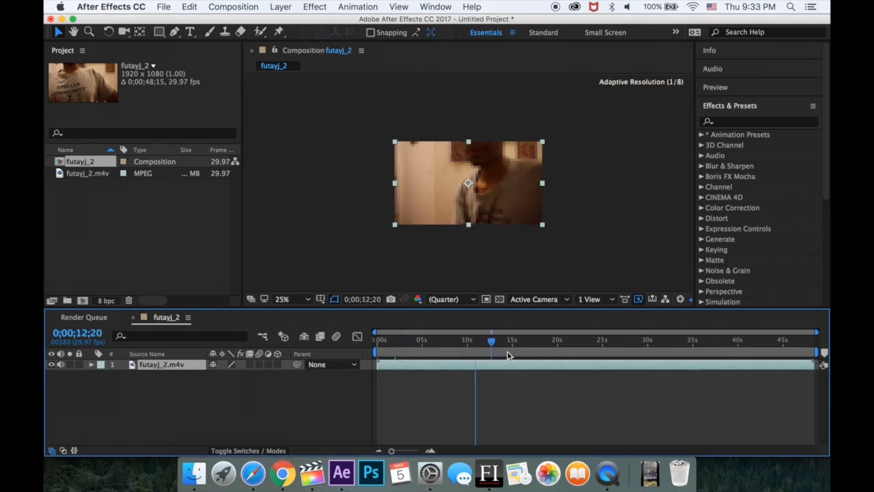
{"action": "mouse_move", "coordinate": [508, 352]}
{"action": "left_mouse_down"}
{"action": "mouse_move", "coordinate": [624, 351]}
{"action": "mouse_move", "coordinate": [431, 352]}
{"action": "mouse_move", "coordinate": [517, 351]}
{"action": "left_mouse_up"}
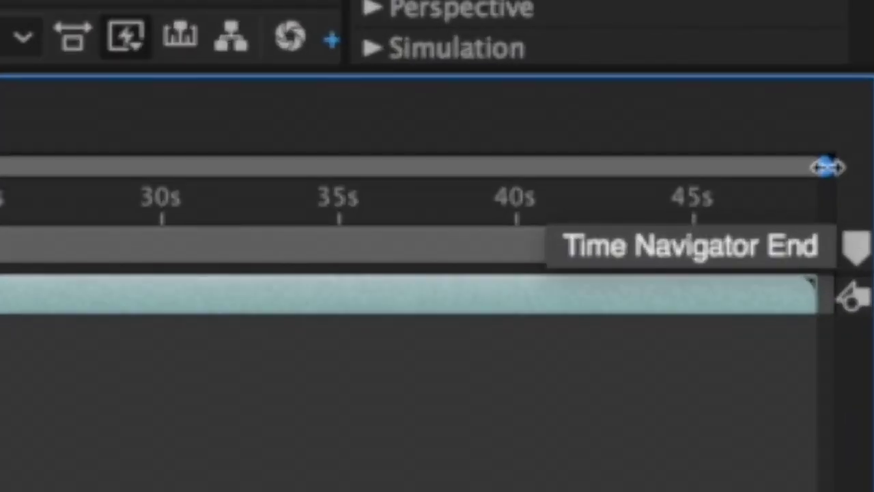
{"action": "left_click_drag", "start_coordinate": [828, 167], "coordinate": [0, 155]}
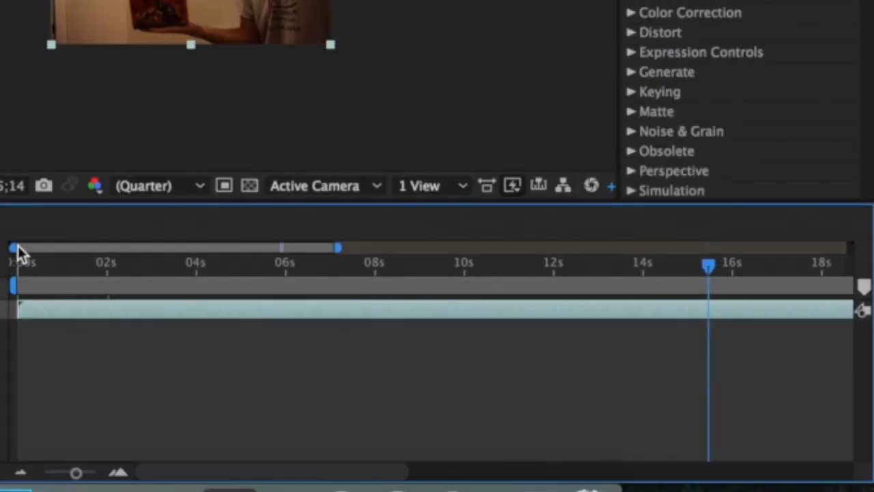
{"action": "left_click_drag", "start_coordinate": [14, 247], "coordinate": [269, 248]}
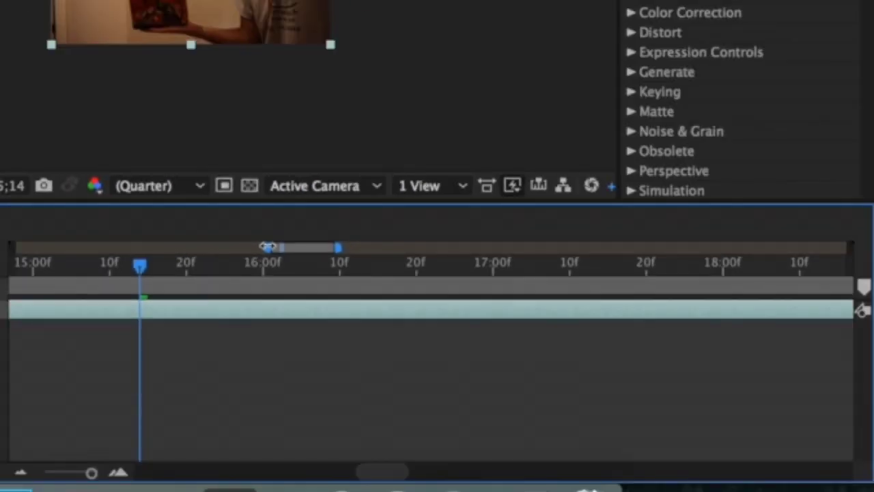
{"action": "left_click_drag", "start_coordinate": [366, 198], "coordinate": [0, 200]}
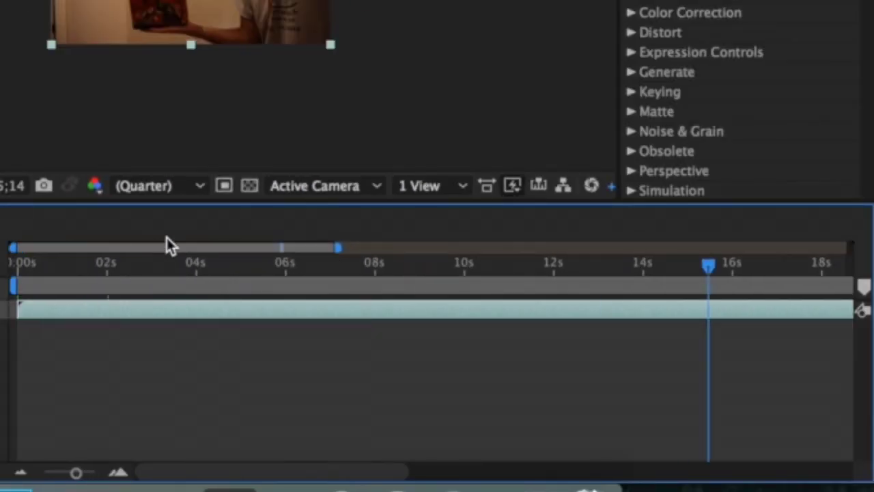
{"action": "left_click_drag", "start_coordinate": [340, 248], "coordinate": [850, 247]}
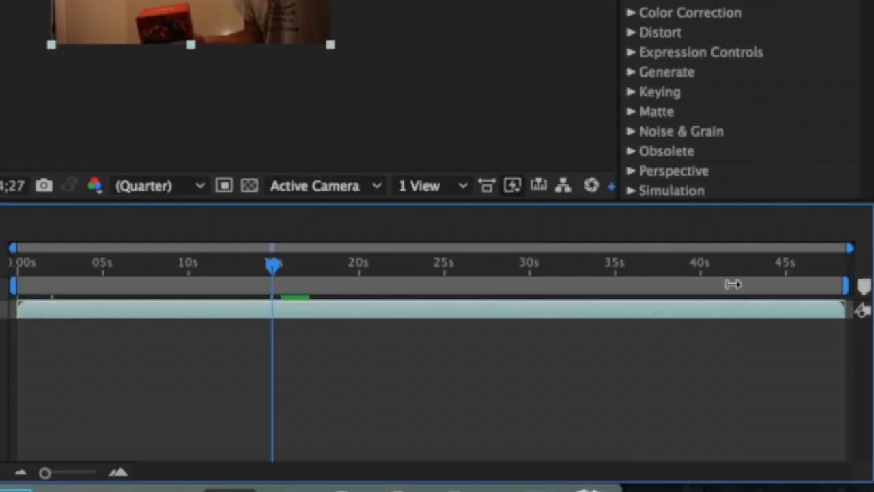
Step: Try to shorten the composition's work area by moving its start in the timeline
{"action": "left_click_drag", "start_coordinate": [529, 225], "coordinate": [0, 230]}
{"action": "left_click_drag", "start_coordinate": [13, 285], "coordinate": [258, 286]}
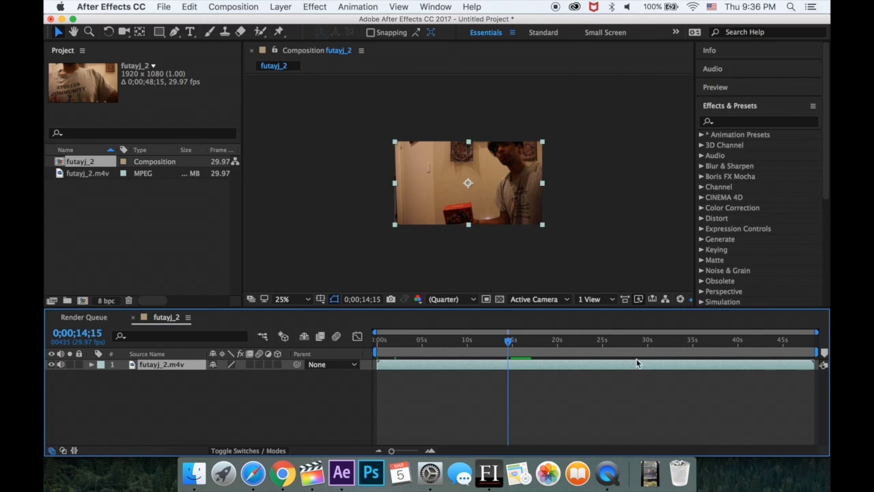
{"action": "key", "text": "b"}
Step: Move the current time to 0;00;16;00 and reveal the Transform properties of the futayj_2.m4v layer
{"action": "left_click_drag", "start_coordinate": [509, 340], "coordinate": [522, 342]}
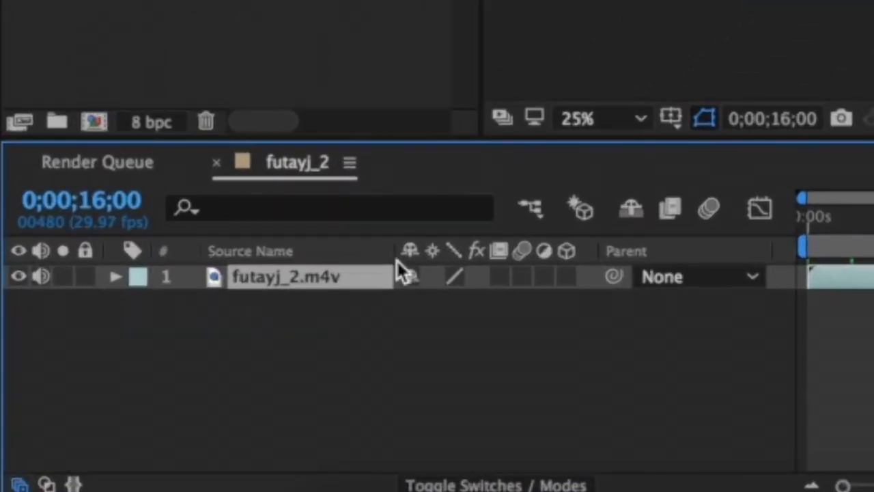
{"action": "left_click", "coordinate": [116, 276]}
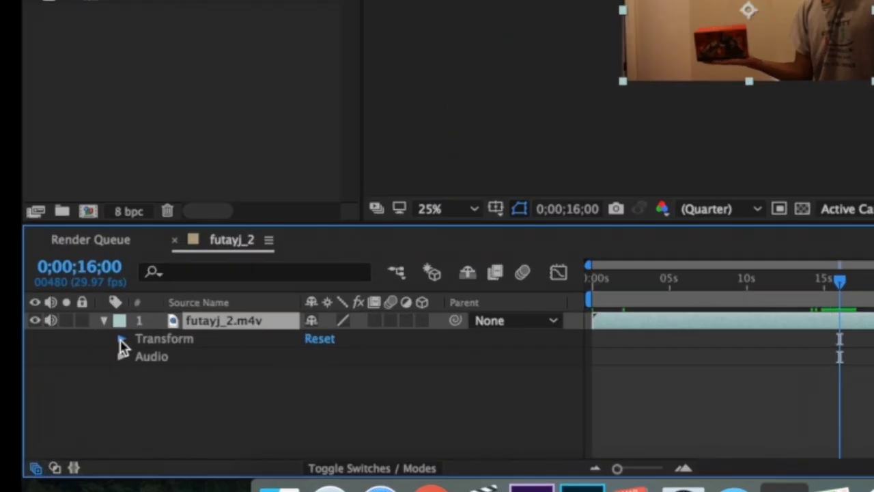
{"action": "left_click", "coordinate": [102, 375]}
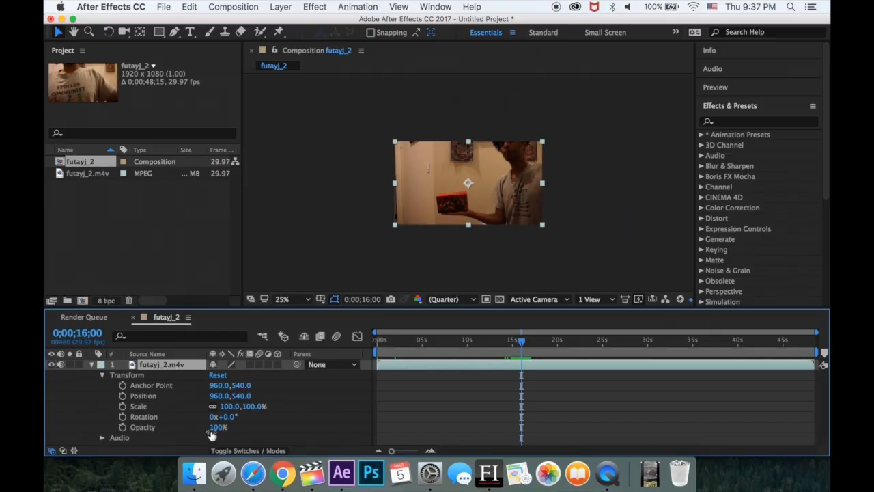
Step: Try out different Opacity and Scale values on the futayj_2.m4v layer and return both to 100%
{"action": "left_click_drag", "start_coordinate": [418, 430], "coordinate": [384, 437]}
{"action": "left_click_drag", "start_coordinate": [200, 431], "coordinate": [273, 415]}
{"action": "left_click", "coordinate": [180, 424]}
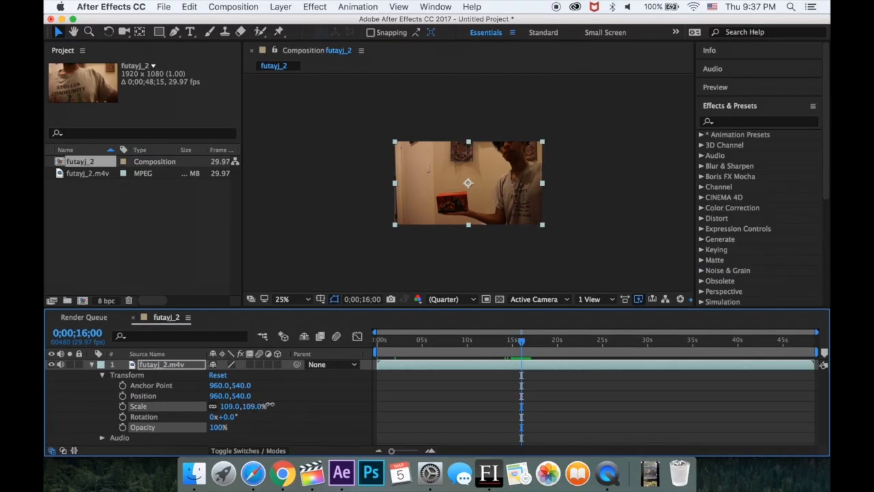
{"action": "mouse_move", "coordinate": [488, 374]}
{"action": "left_mouse_down"}
{"action": "mouse_move", "coordinate": [546, 374]}
{"action": "mouse_move", "coordinate": [487, 374]}
{"action": "left_mouse_up"}
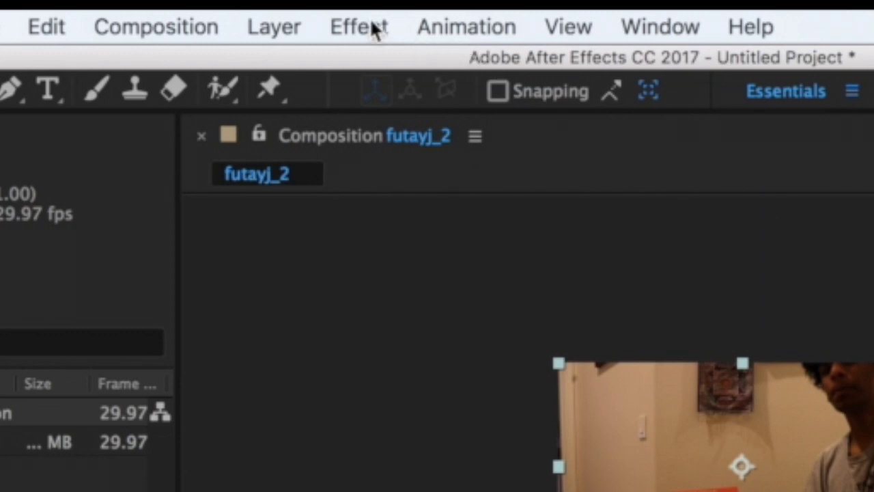
Step: Show the Preview controls and advance the current time by four frames to 0;00;16;04
{"action": "left_click", "coordinate": [318, 7]}
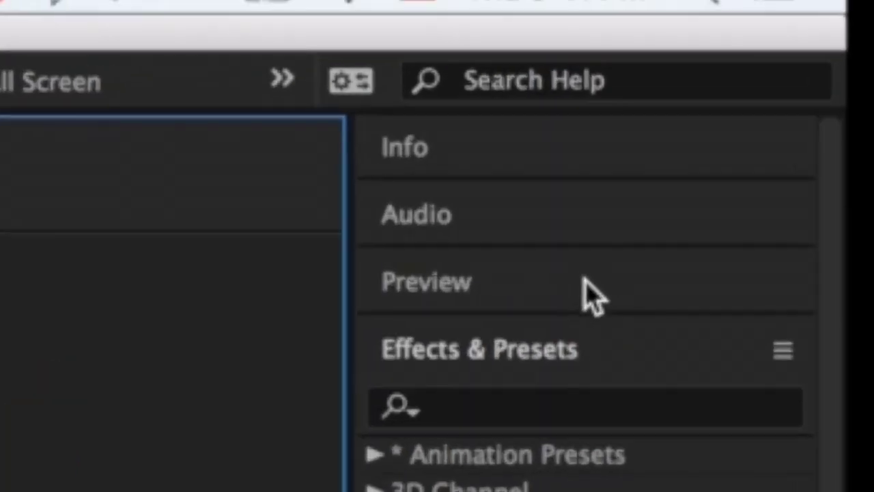
{"action": "left_click", "coordinate": [546, 151]}
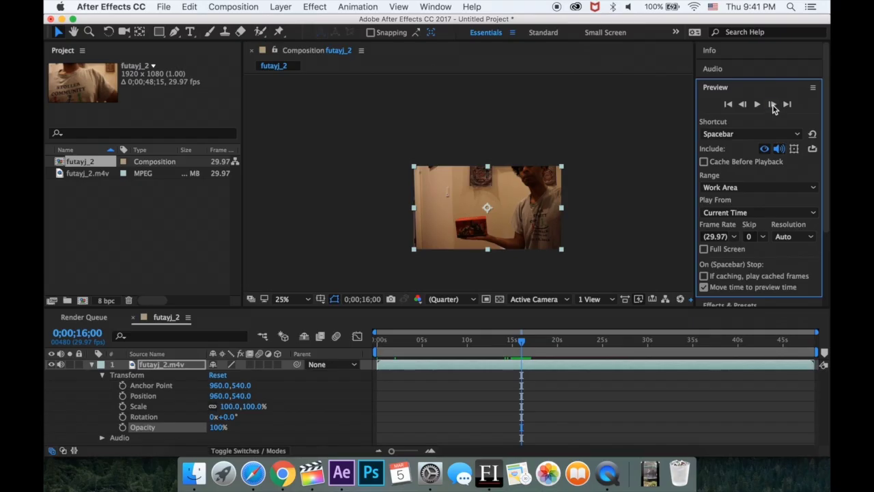
{"action": "left_click", "coordinate": [773, 104]}
{"action": "left_click", "coordinate": [772, 104]}
{"action": "left_click", "coordinate": [772, 104]}
{"action": "left_click", "coordinate": [773, 104]}
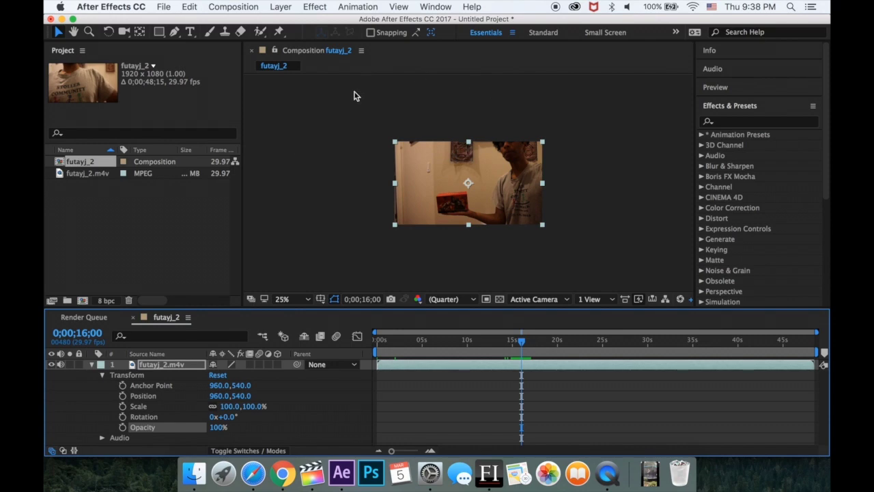
Step: Shift the composition view within the viewer using the Hand tool
{"action": "left_click_drag", "start_coordinate": [430, 200], "coordinate": [470, 163]}
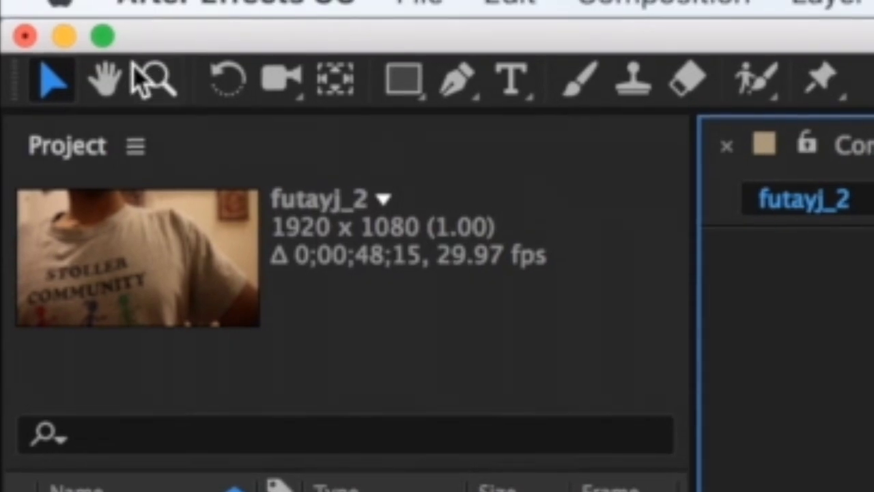
{"action": "left_click", "coordinate": [106, 79]}
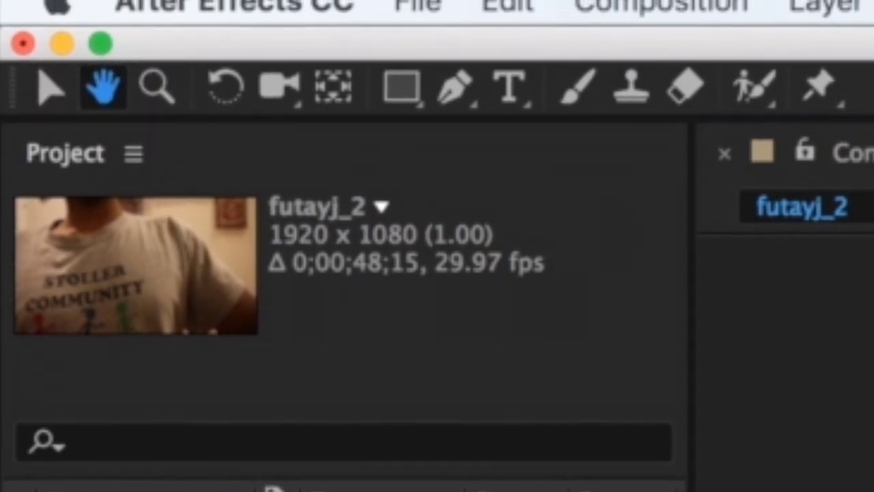
{"action": "left_click_drag", "start_coordinate": [396, 245], "coordinate": [431, 291]}
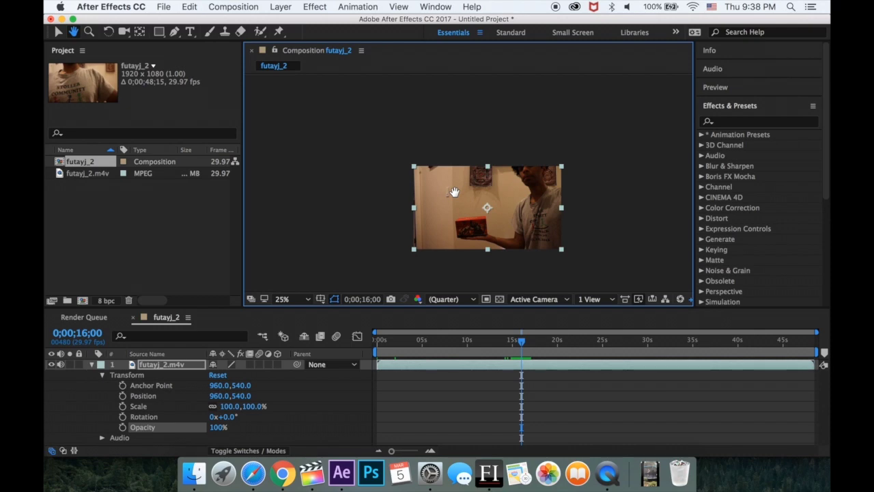
Step: Try moving the clip up and to the left in the composition with the Selection tool, and undo the move
{"action": "key", "text": "v"}
{"action": "left_click_drag", "start_coordinate": [454, 196], "coordinate": [387, 163]}
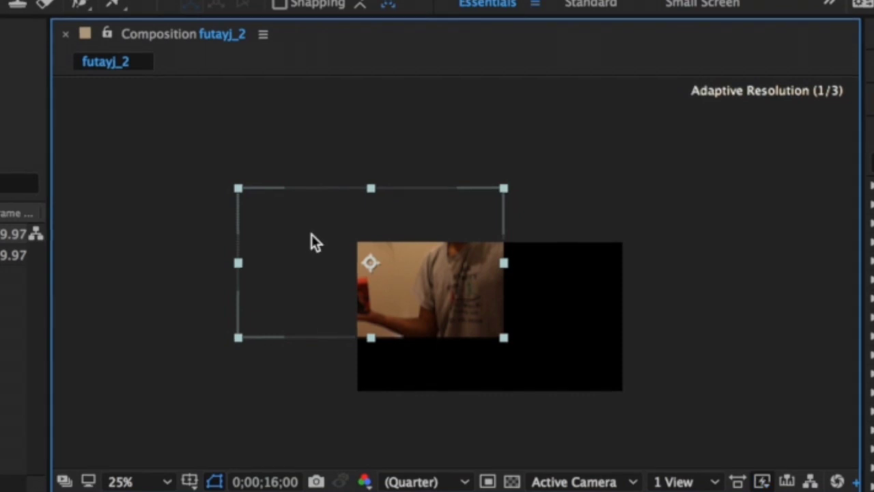
{"action": "key", "text": "super+z"}
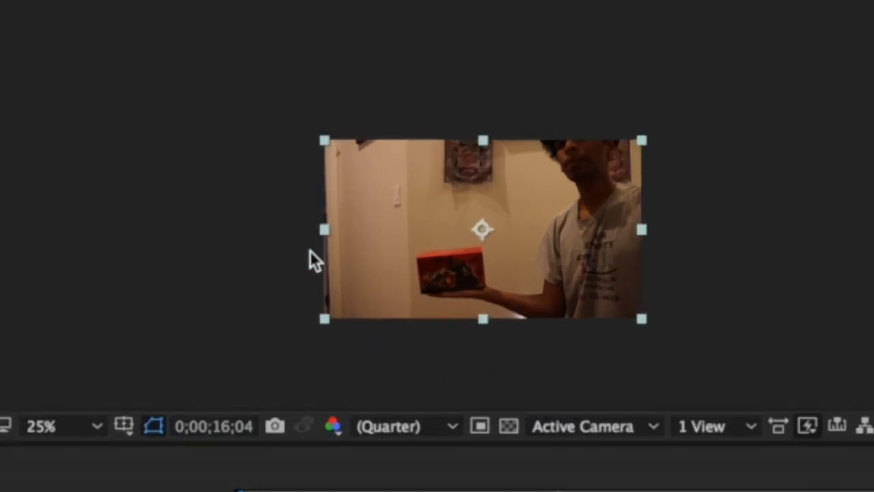
Step: Collapse the layer's properties and preview the clip from 0;00;00;25
{"action": "left_click", "coordinate": [93, 364]}
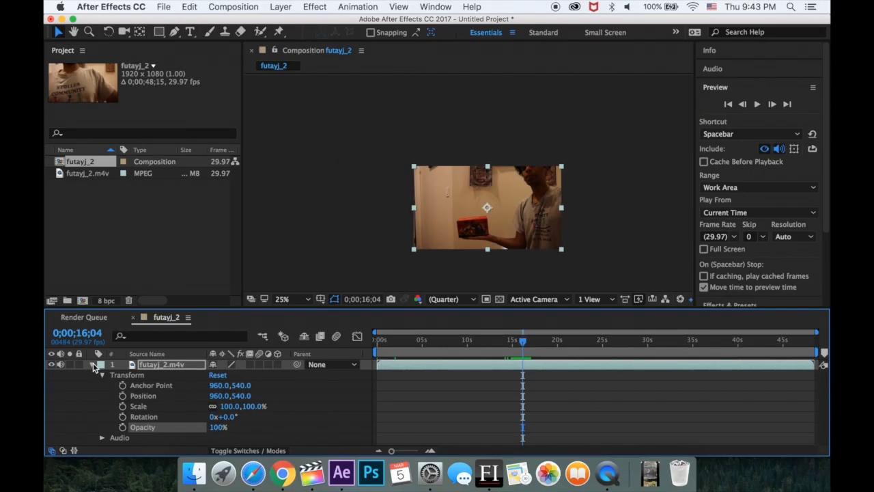
{"action": "left_click", "coordinate": [93, 364]}
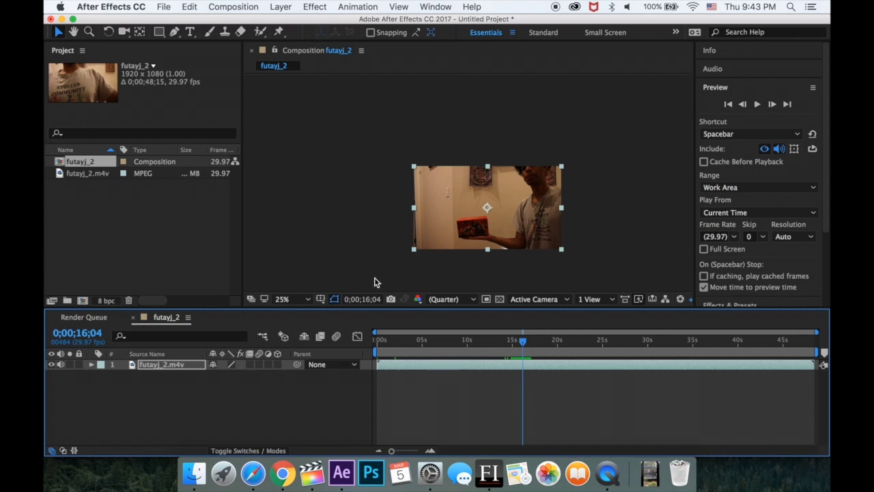
{"action": "left_click_drag", "start_coordinate": [526, 352], "coordinate": [402, 352]}
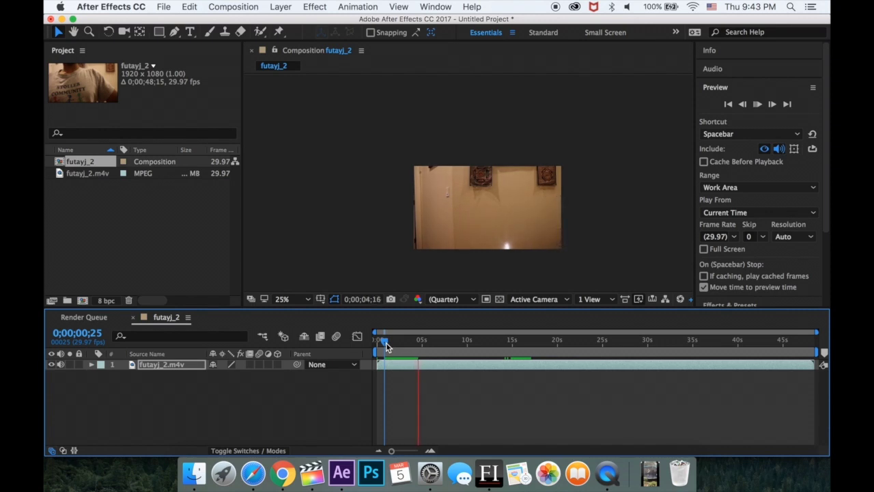
{"action": "key", "text": "space"}
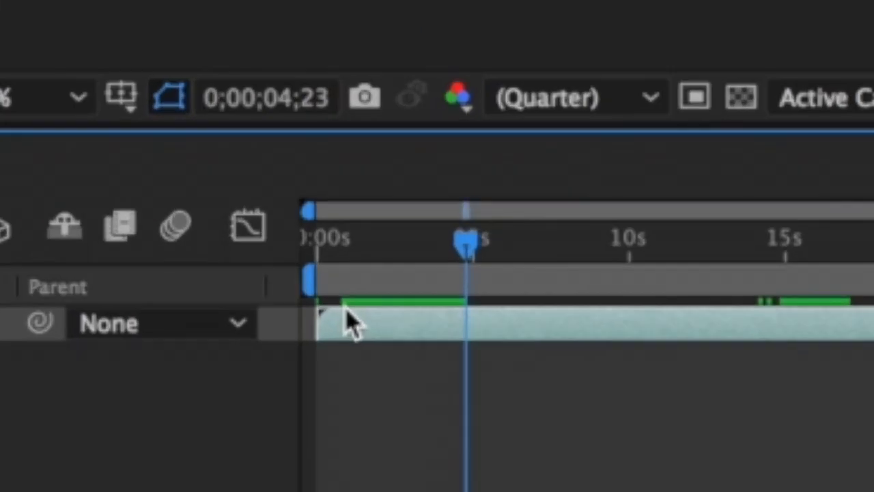
Step: Split the futayj_2.m4v layer at 0;00;04;15 and at 0;00;04;16 to isolate a single frame
{"action": "left_click_drag", "start_coordinate": [466, 250], "coordinate": [403, 263]}
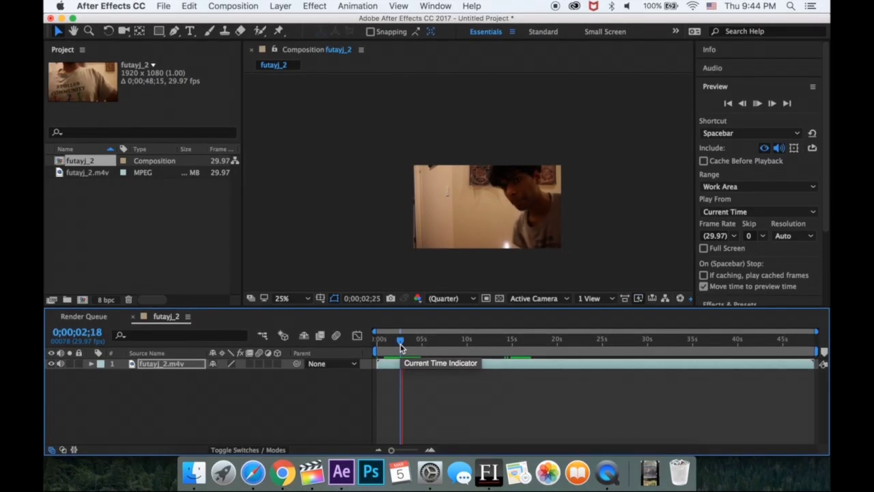
{"action": "left_click_drag", "start_coordinate": [400, 346], "coordinate": [418, 346]}
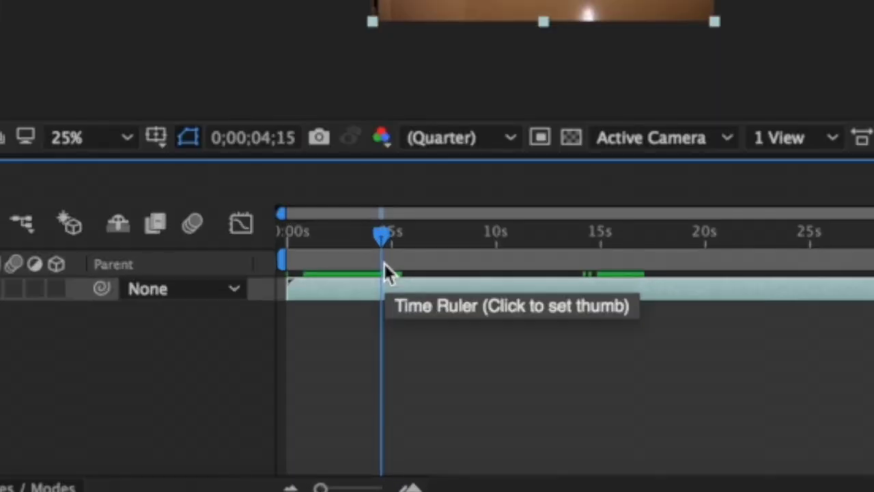
{"action": "key", "text": "super+shift+d"}
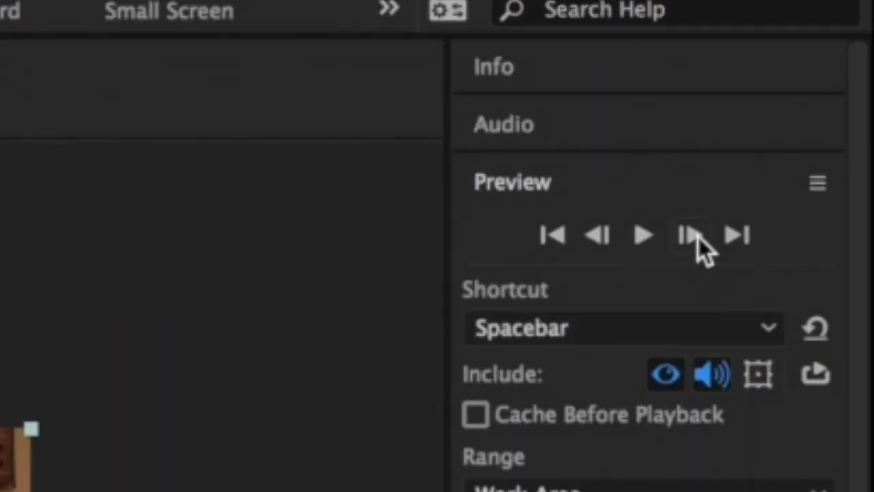
{"action": "left_click", "coordinate": [773, 105]}
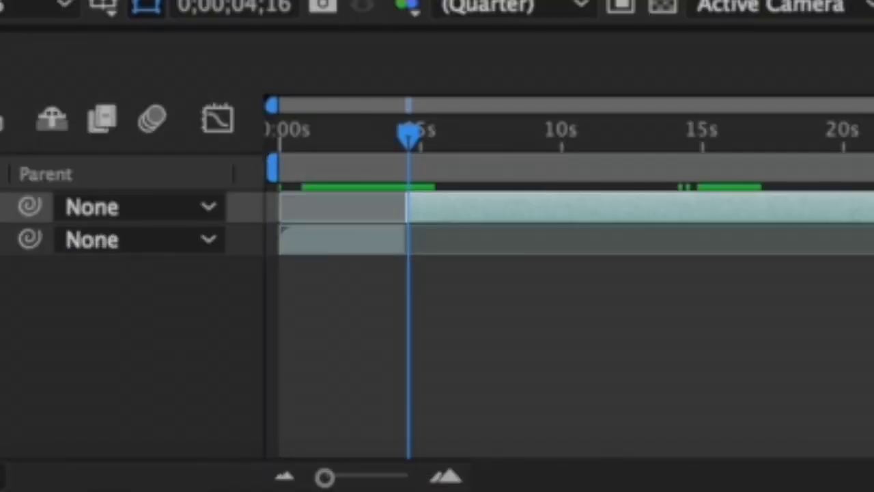
{"action": "key", "text": "super+shift+d"}
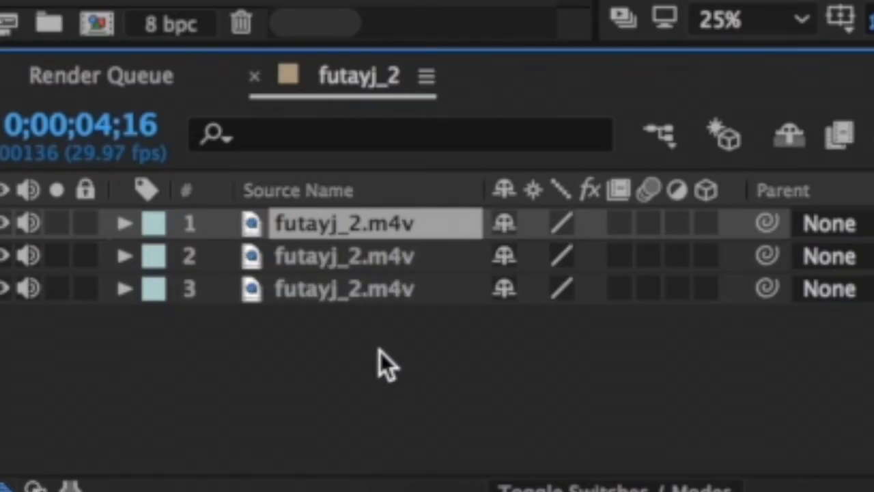
Step: Delete the bottom futayj_2.m4v layer, which holds the footage before the isolated frame
{"action": "key", "text": "super+a"}
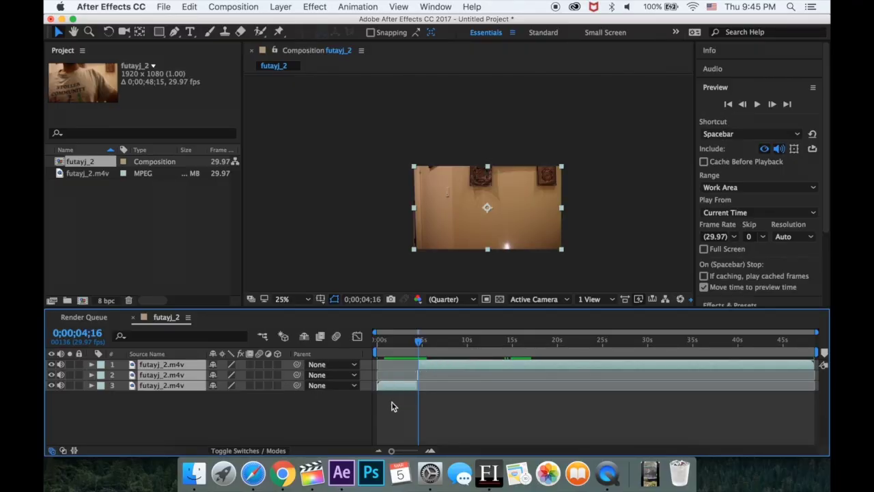
{"action": "key", "text": "super+shift+a"}
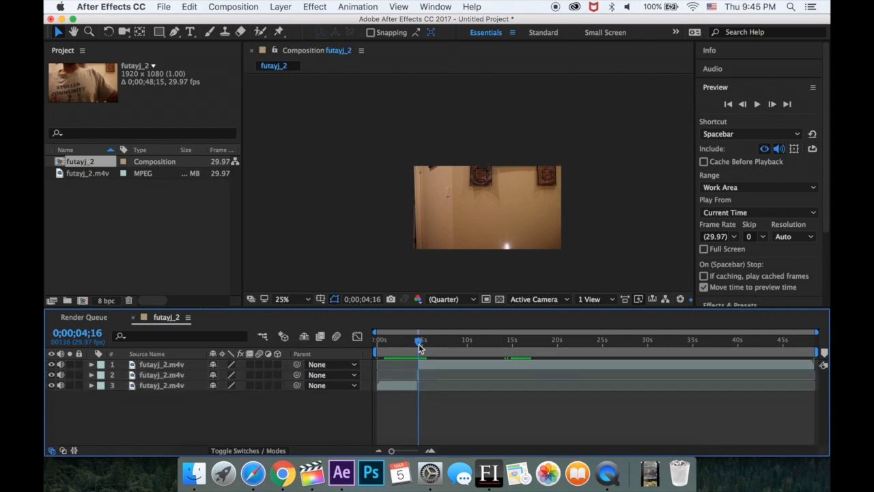
{"action": "left_click_drag", "start_coordinate": [418, 348], "coordinate": [400, 353]}
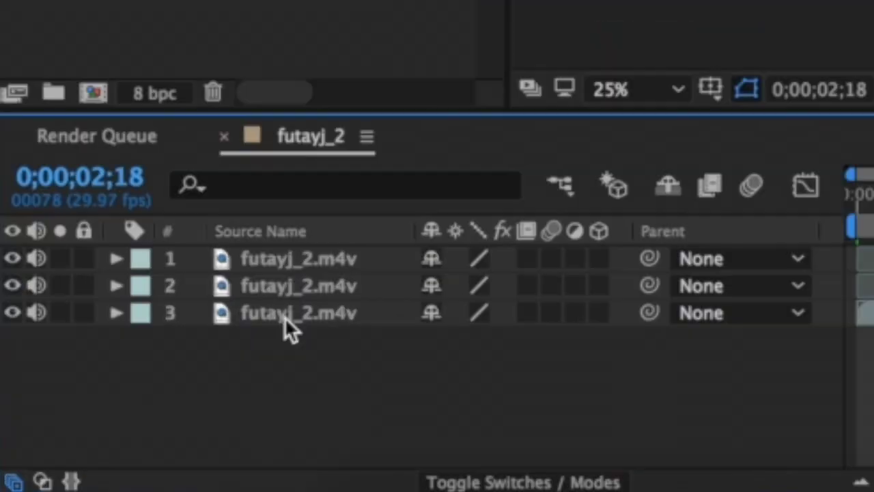
{"action": "left_click", "coordinate": [157, 385]}
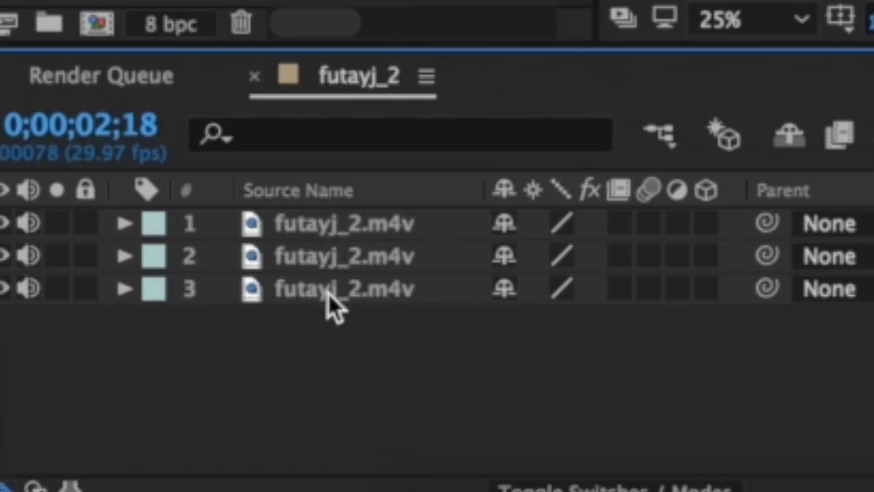
{"action": "key", "text": "Delete"}
Step: Shift the single-frame futayj_2.m4v layer one frame later so it starts at 0;00;04;16
{"action": "left_click_drag", "start_coordinate": [349, 193], "coordinate": [441, 193]}
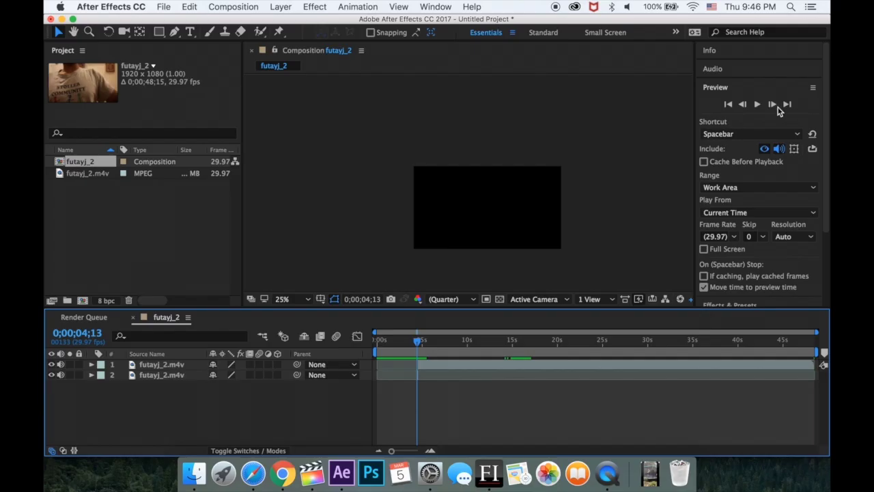
{"action": "left_click", "coordinate": [772, 104]}
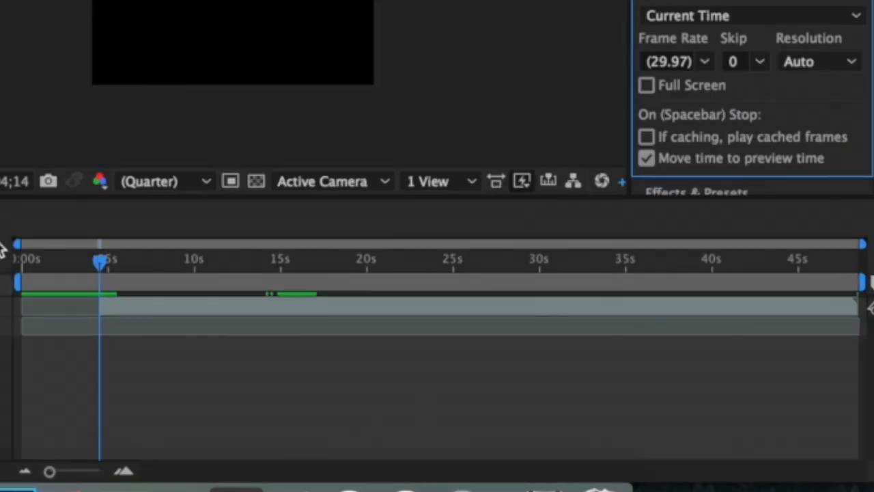
{"action": "left_click_drag", "start_coordinate": [377, 332], "coordinate": [408, 332]}
{"action": "left_click_drag", "start_coordinate": [80, 243], "coordinate": [89, 243]}
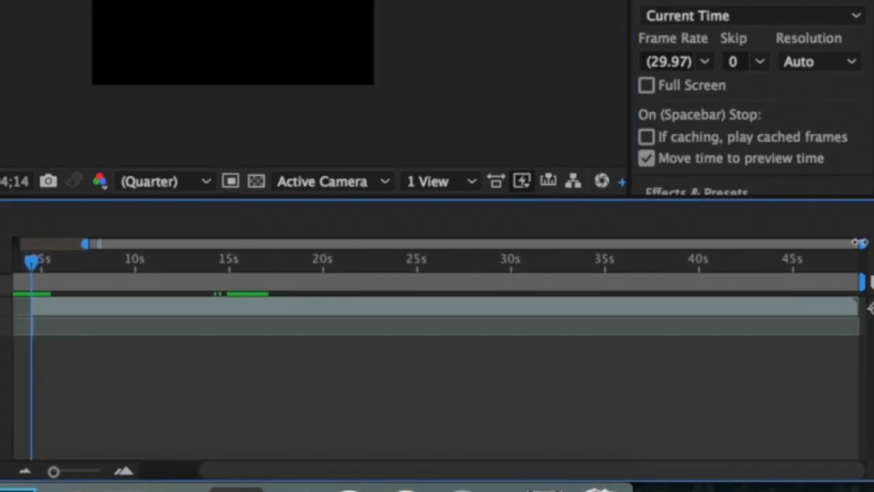
{"action": "left_click_drag", "start_coordinate": [861, 243], "coordinate": [117, 224]}
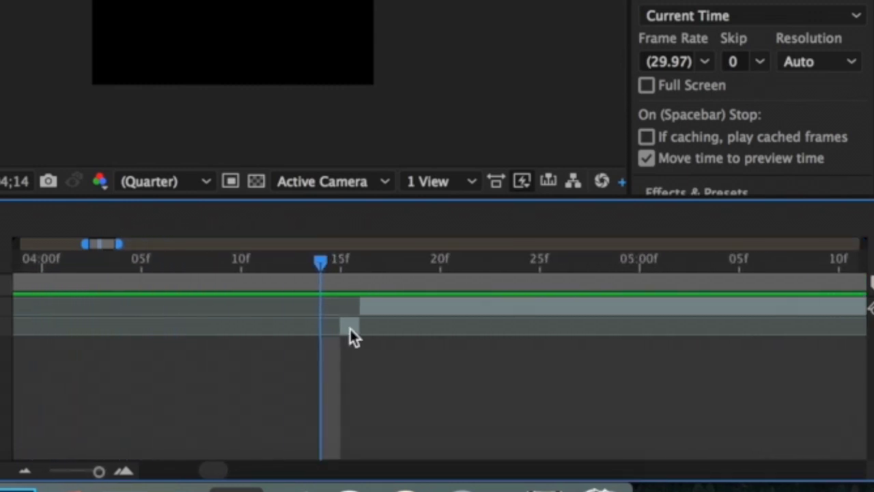
{"action": "left_click", "coordinate": [349, 326]}
{"action": "left_click_drag", "start_coordinate": [349, 326], "coordinate": [363, 326]}
Step: Start the work area at 0;00;04;16 and trim the composition to the work area
{"action": "left_click_drag", "start_coordinate": [322, 263], "coordinate": [355, 261]}
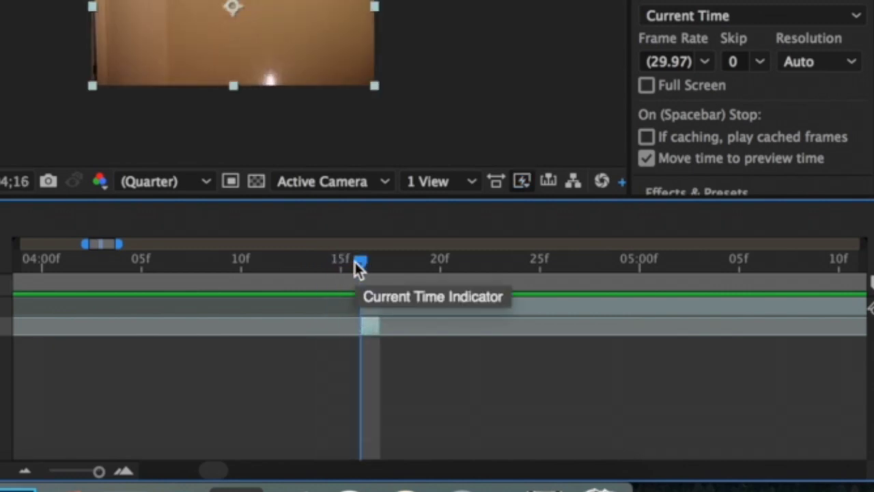
{"action": "key", "text": "b"}
{"action": "right_click", "coordinate": [439, 286]}
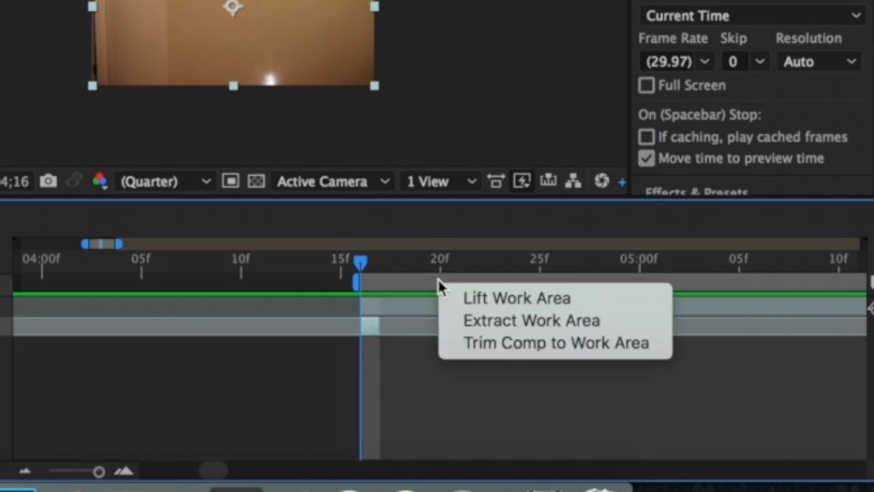
{"action": "left_click", "coordinate": [492, 349]}
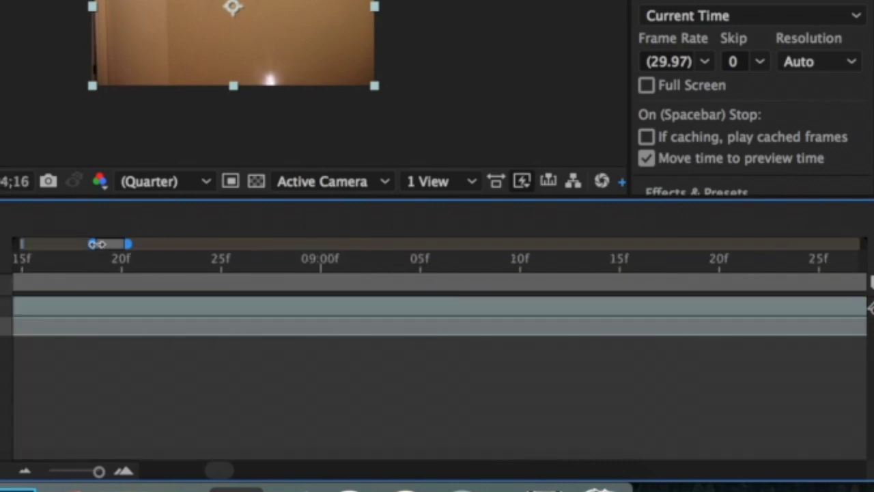
Step: Apply Freeze Frame to the single-frame futayj_2.m4v layer
{"action": "left_click_drag", "start_coordinate": [97, 244], "coordinate": [18, 243]}
{"action": "left_click_drag", "start_coordinate": [127, 244], "coordinate": [50, 244]}
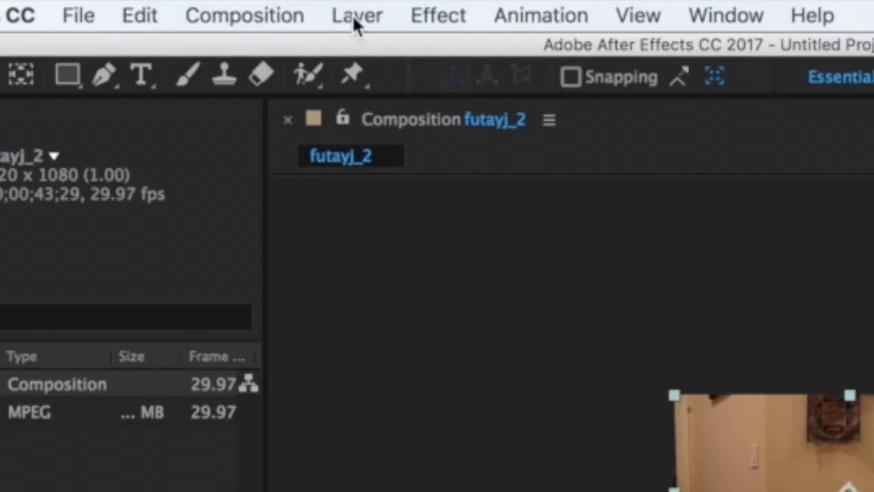
{"action": "left_click", "coordinate": [353, 24]}
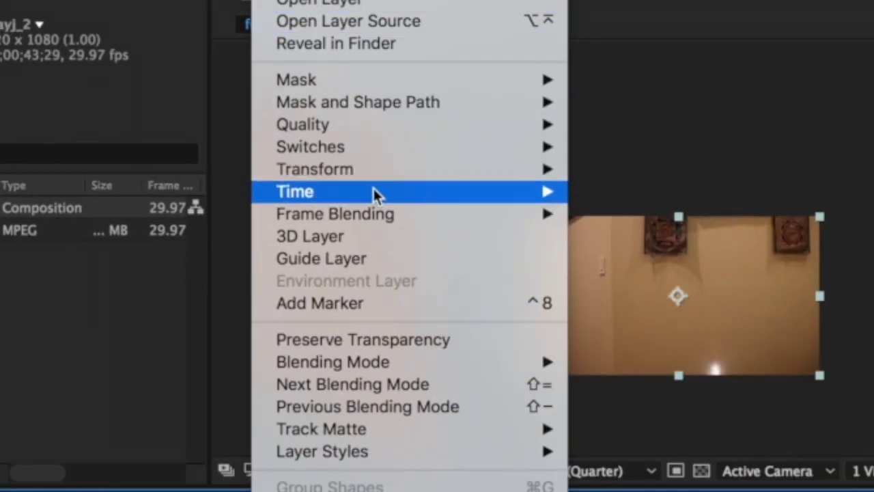
{"action": "mouse_move", "coordinate": [463, 188]}
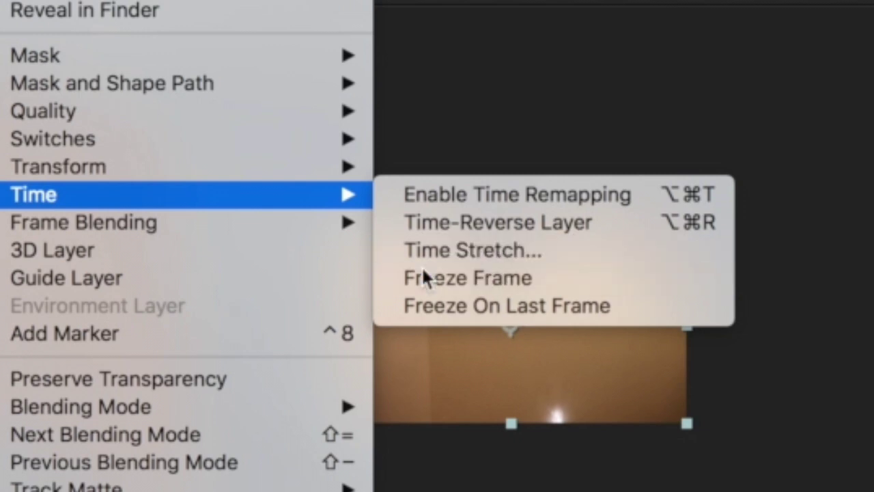
{"action": "left_click", "coordinate": [423, 277]}
Step: Extend the frozen layer's out point along the timeline to about 46 s
{"action": "key", "text": "equal"}
{"action": "key", "text": "equal"}
{"action": "key", "text": "equal"}
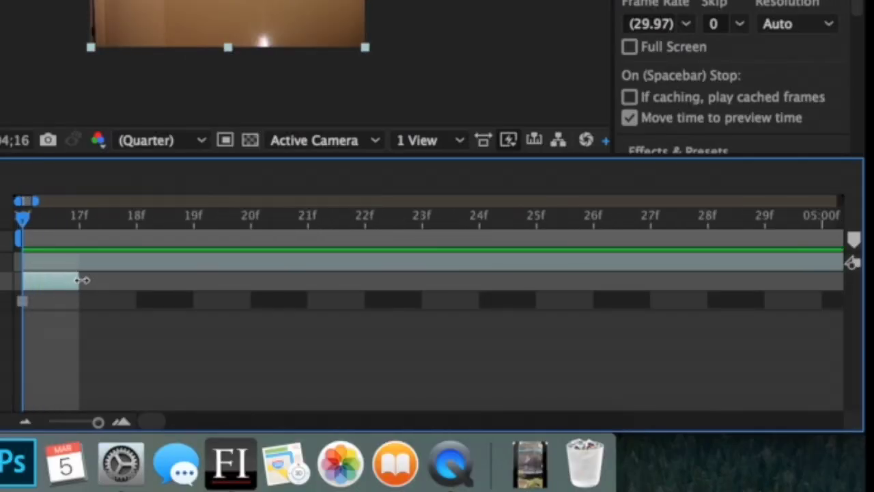
{"action": "left_click_drag", "start_coordinate": [80, 280], "coordinate": [860, 283]}
{"action": "key", "text": "minus"}
{"action": "key", "text": "minus"}
{"action": "key", "text": "minus"}
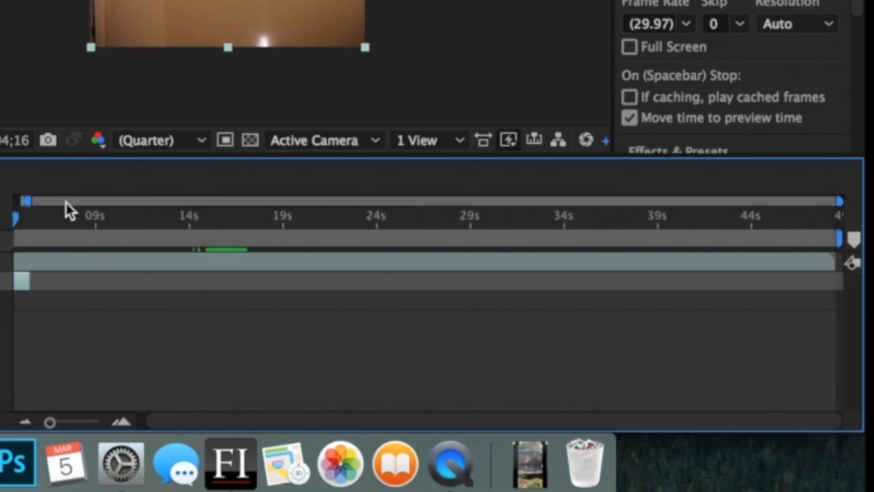
{"action": "left_click_drag", "start_coordinate": [65, 202], "coordinate": [16, 211]}
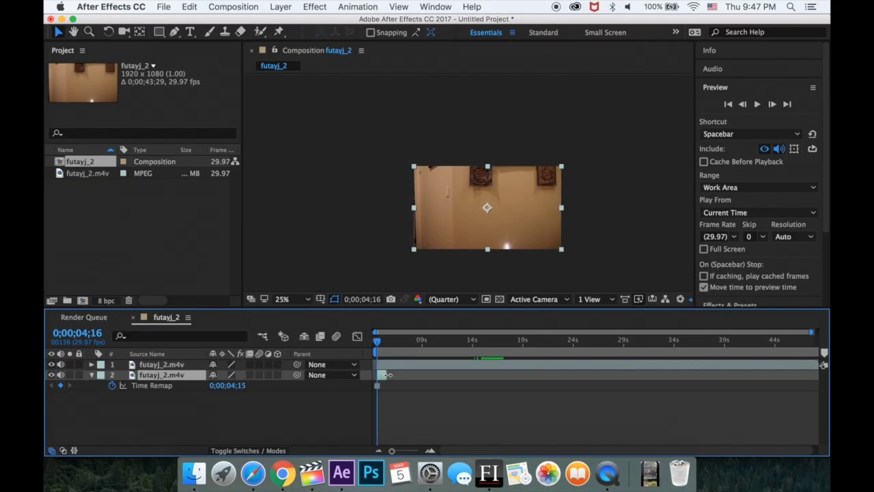
{"action": "left_click_drag", "start_coordinate": [39, 280], "coordinate": [803, 332]}
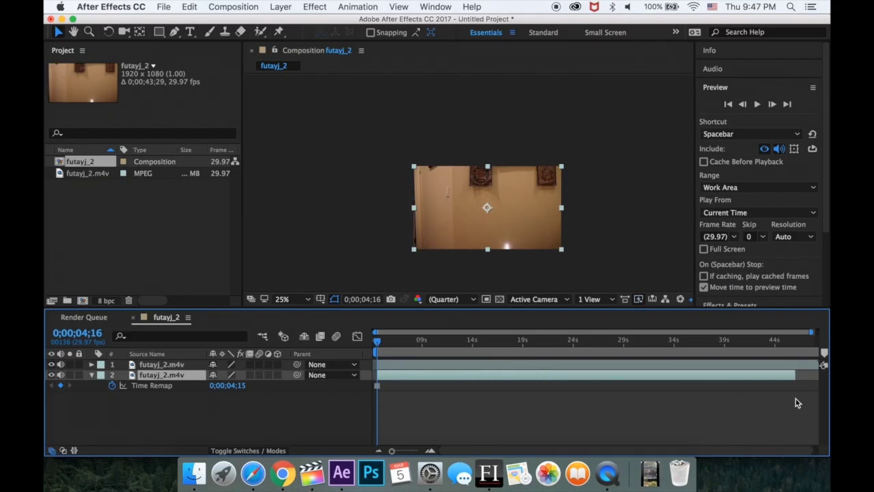
Step: Start the work area at 0;00;29;20, where the box is held up, and trim the composition to it
{"action": "left_click_drag", "start_coordinate": [378, 342], "coordinate": [631, 352]}
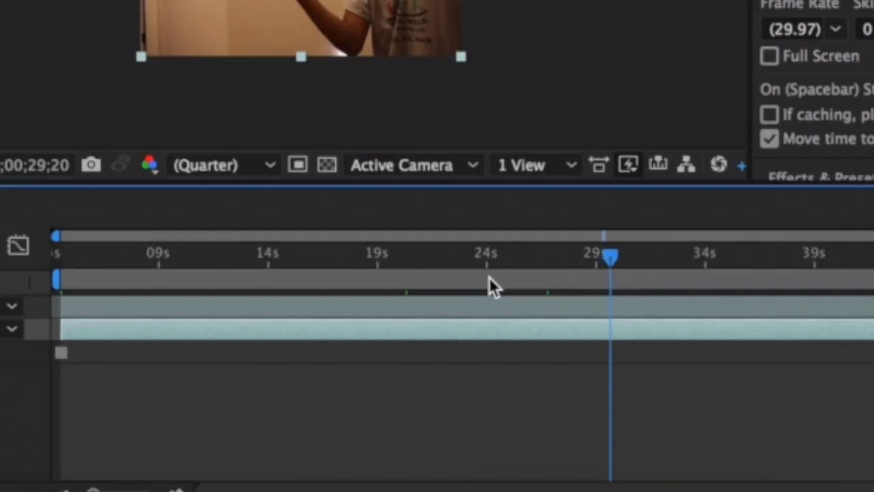
{"action": "key", "text": "b"}
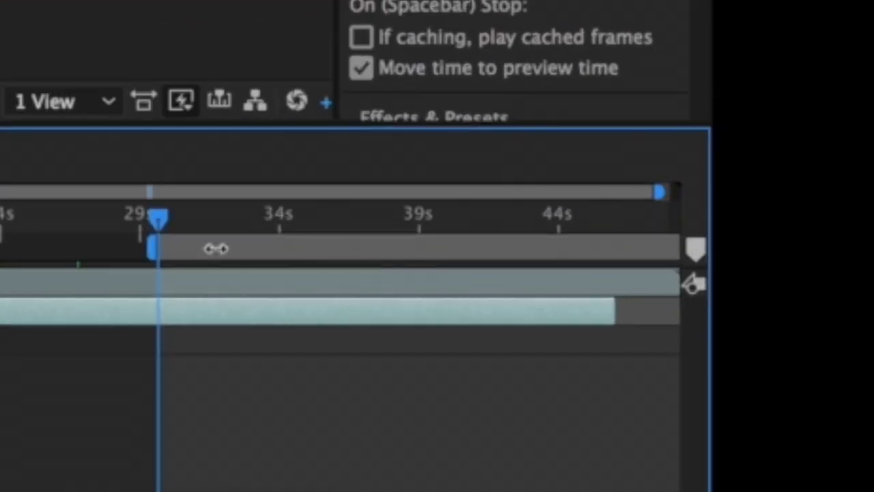
{"action": "right_click", "coordinate": [652, 278]}
{"action": "left_click", "coordinate": [259, 340]}
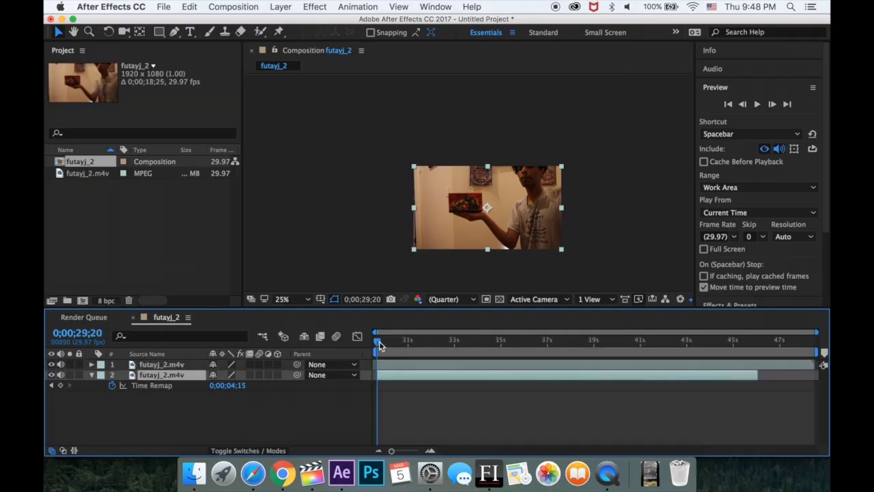
Step: Preview the trimmed composition from 0;00;29;20 and collapse the second layer's properties
{"action": "mouse_move", "coordinate": [380, 345]}
{"action": "left_mouse_down"}
{"action": "mouse_move", "coordinate": [438, 342]}
{"action": "mouse_move", "coordinate": [368, 336]}
{"action": "left_mouse_up"}
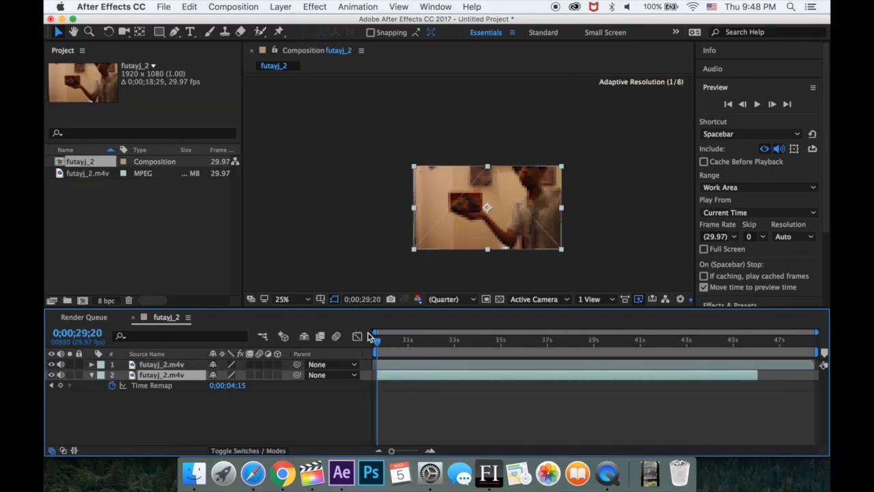
{"action": "key", "text": "space"}
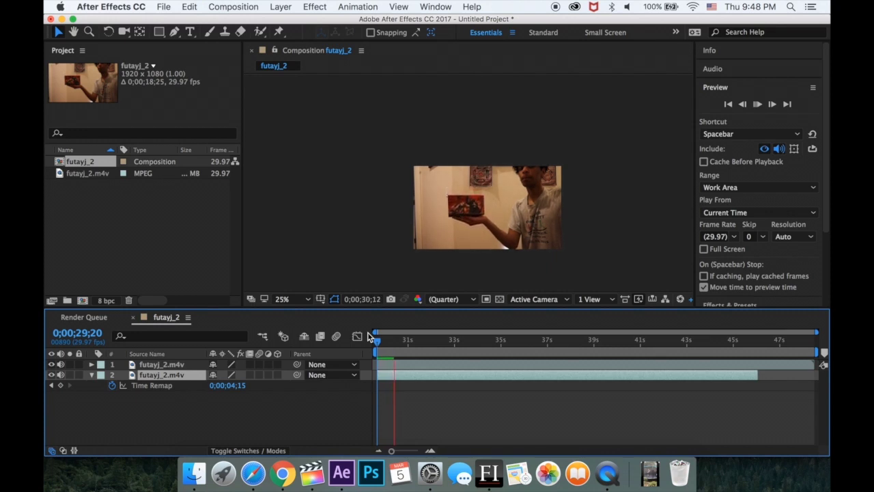
{"action": "left_click", "coordinate": [512, 230]}
{"action": "left_click", "coordinate": [91, 374]}
Step: Start a Pen tool mask on the top futayj_2.m4v layer with two points between the wall beside the box and its lower corner near the wrist
{"action": "left_click", "coordinate": [162, 366]}
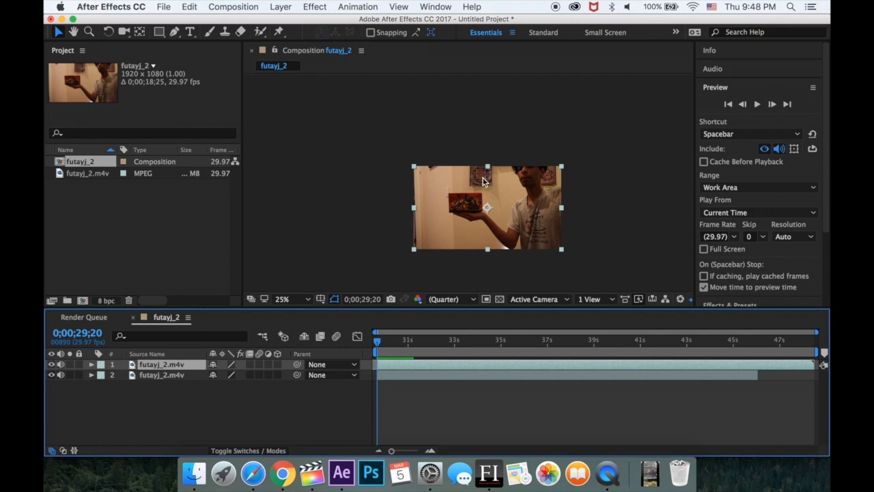
{"action": "scroll", "coordinate": [492, 253], "scroll_direction": "up", "scroll_amount": 4}
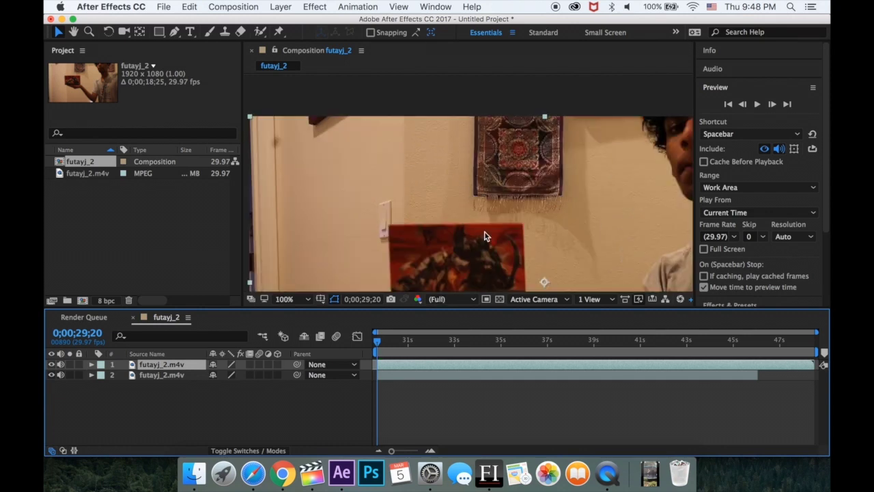
{"action": "scroll", "coordinate": [484, 235], "scroll_direction": "down", "scroll_amount": 2}
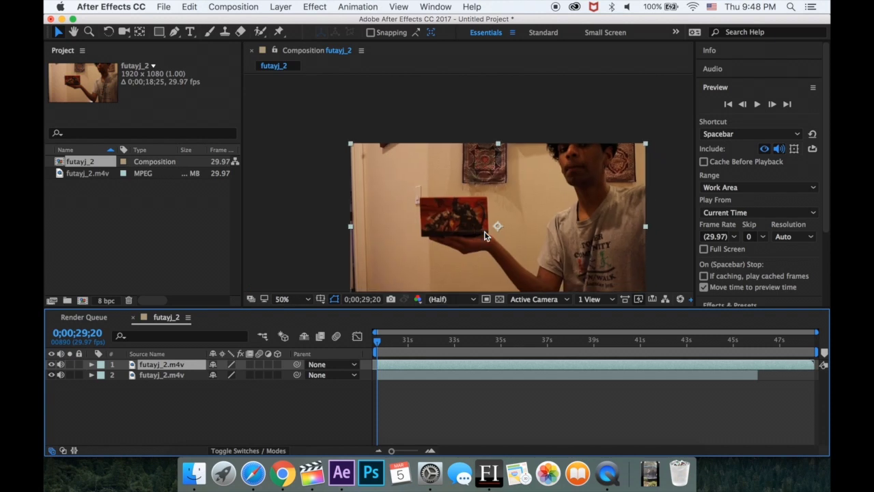
{"action": "key", "text": "h"}
{"action": "left_click_drag", "start_coordinate": [467, 199], "coordinate": [451, 244]}
{"action": "key", "text": "v"}
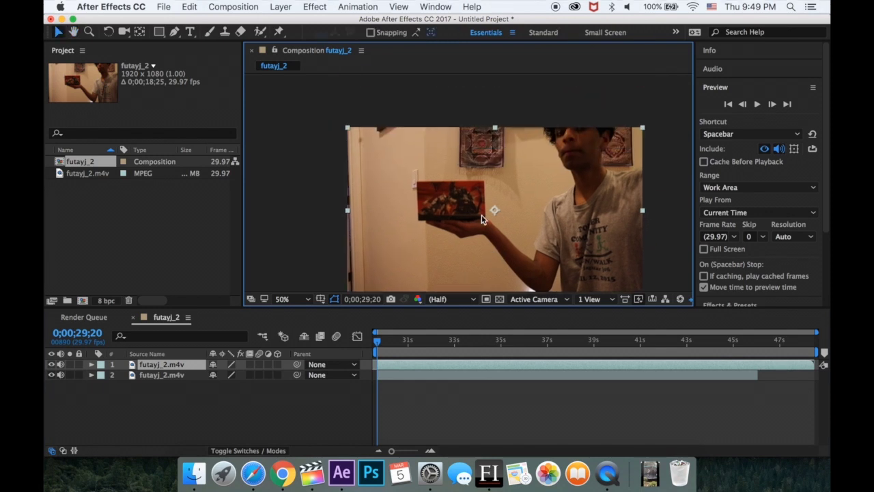
{"action": "scroll", "coordinate": [481, 216], "scroll_direction": "up", "scroll_amount": 4}
{"action": "left_click_drag", "start_coordinate": [482, 219], "coordinate": [508, 108]}
{"action": "key", "text": "comma"}
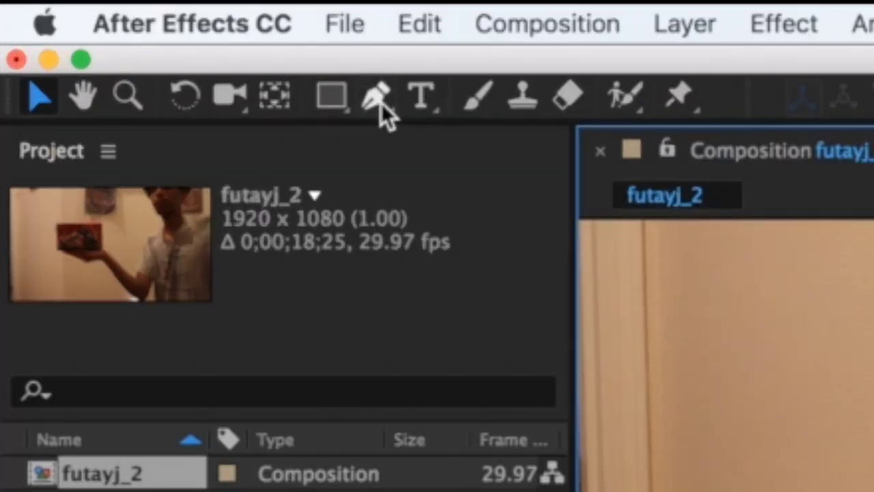
{"action": "left_click", "coordinate": [379, 104]}
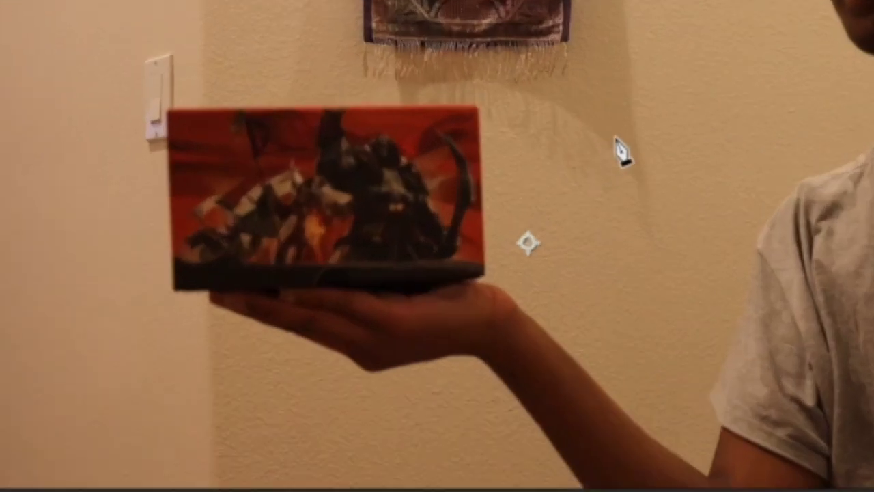
{"action": "left_click", "coordinate": [571, 140]}
{"action": "left_click", "coordinate": [512, 275]}
{"action": "key", "text": "period"}
{"action": "left_click_drag", "start_coordinate": [371, 273], "coordinate": [704, 208]}
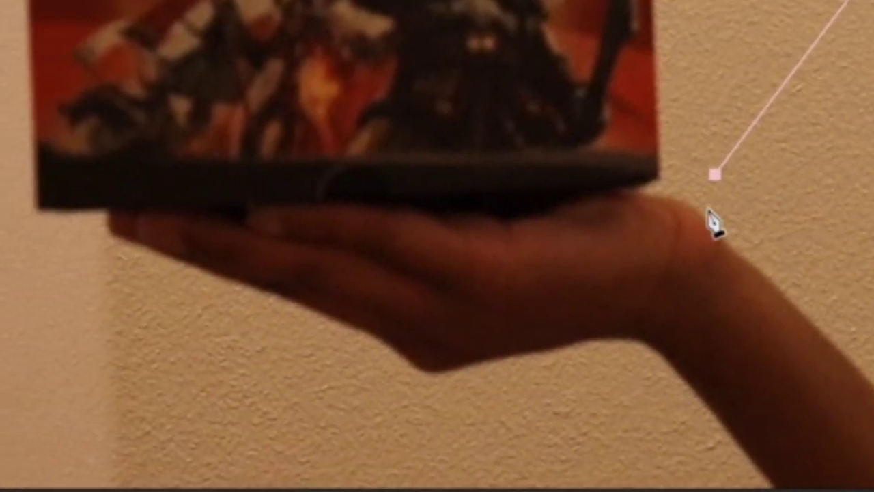
Step: Continue the mask path along the box's lower edge, around the fingertips and down the wall beside the hand
{"action": "left_click", "coordinate": [639, 188]}
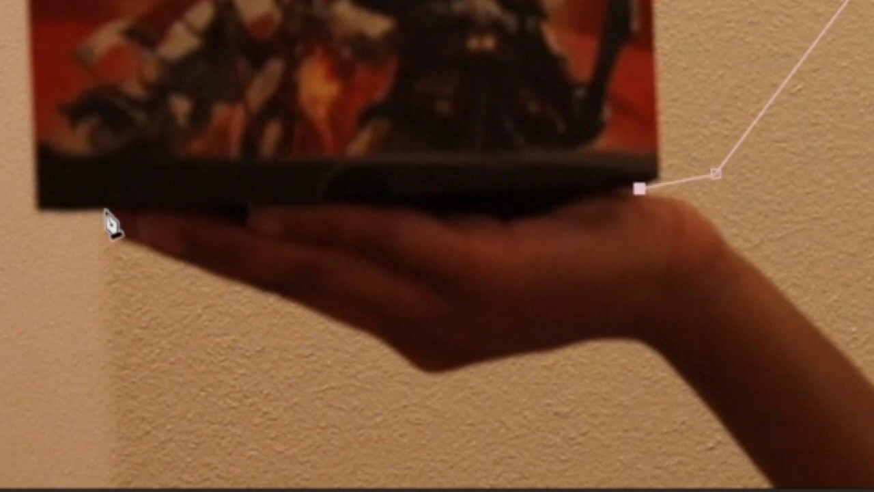
{"action": "left_click", "coordinate": [103, 209]}
{"action": "left_click", "coordinate": [22, 247]}
{"action": "left_click", "coordinate": [1, 318]}
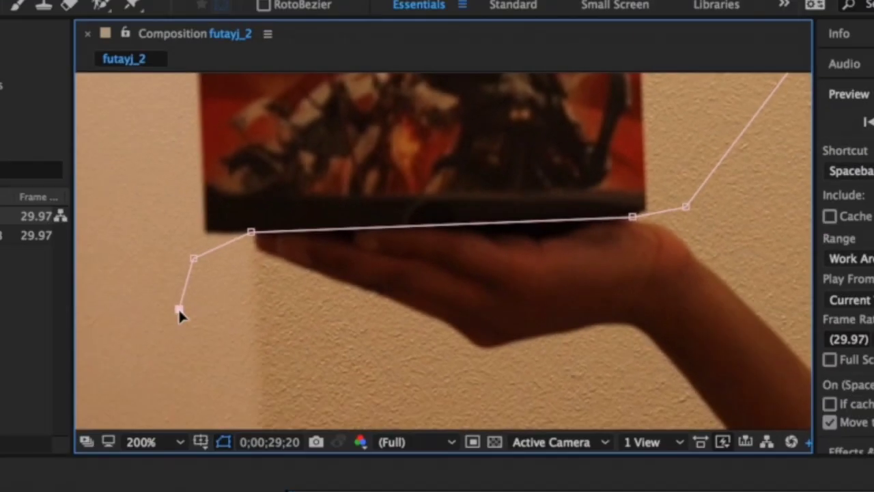
{"action": "scroll", "coordinate": [178, 312], "scroll_direction": "down", "scroll_amount": 4}
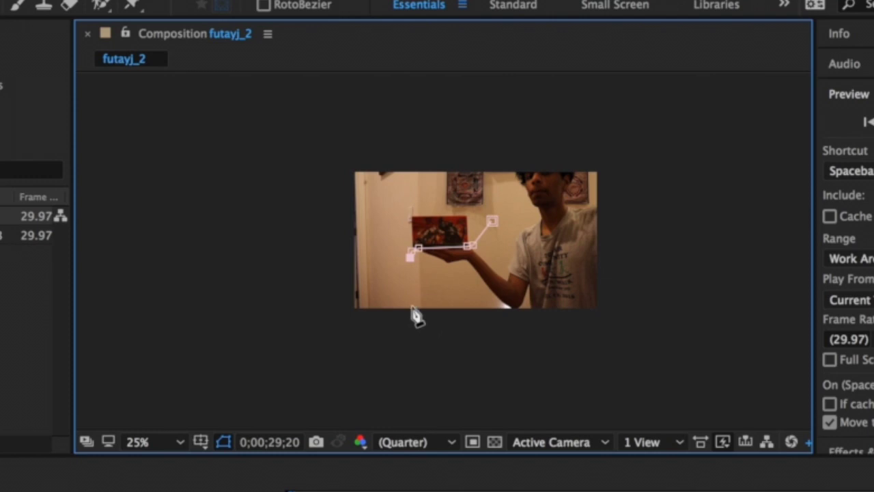
{"action": "left_click", "coordinate": [416, 286]}
{"action": "scroll", "coordinate": [444, 248], "scroll_direction": "up", "scroll_amount": 4}
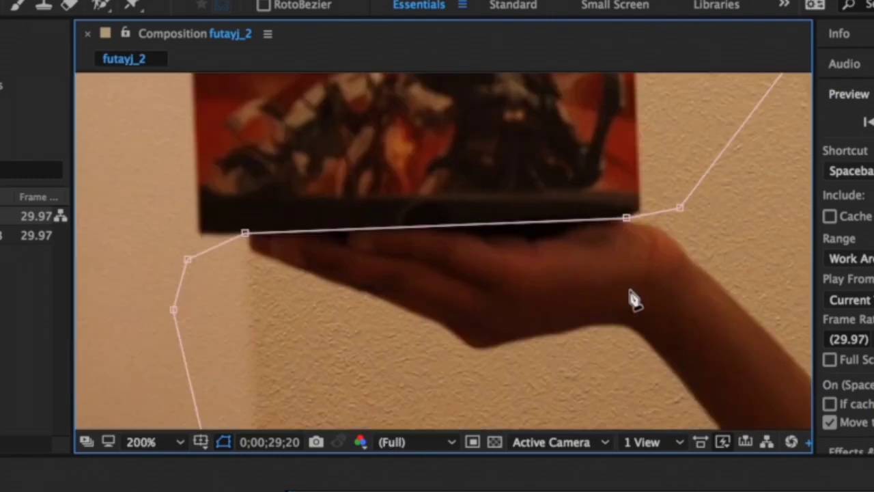
{"action": "scroll", "coordinate": [478, 244], "scroll_direction": "down", "scroll_amount": 4}
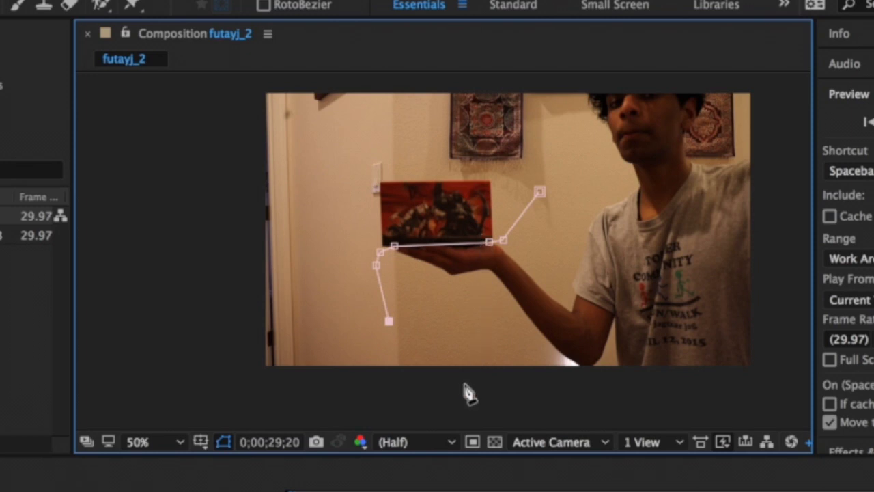
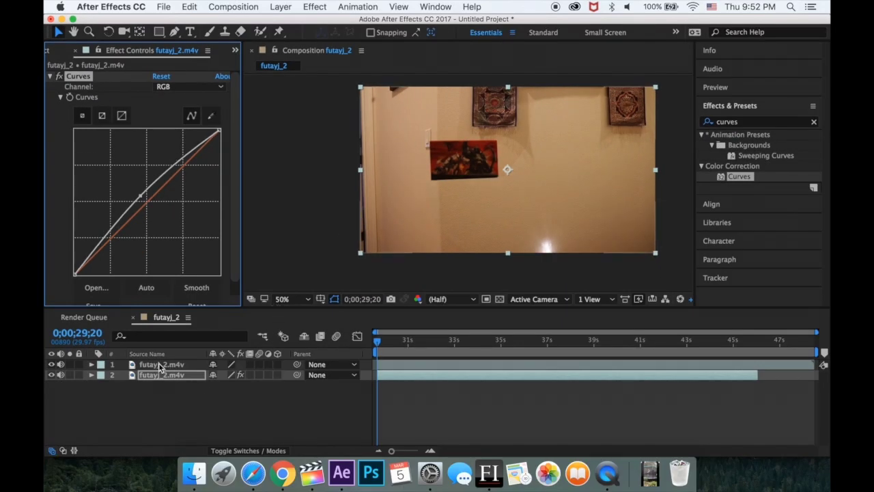
Step: Expand Mask 1 on the top futayj_2.m4v layer and set its feather to 9 pixels
{"action": "left_click", "coordinate": [160, 364]}
{"action": "left_click", "coordinate": [91, 364]}
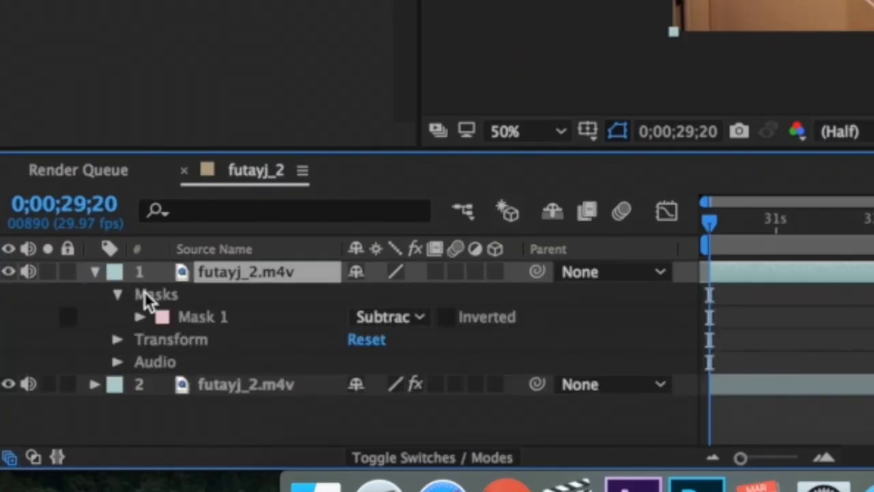
{"action": "left_click", "coordinate": [139, 318]}
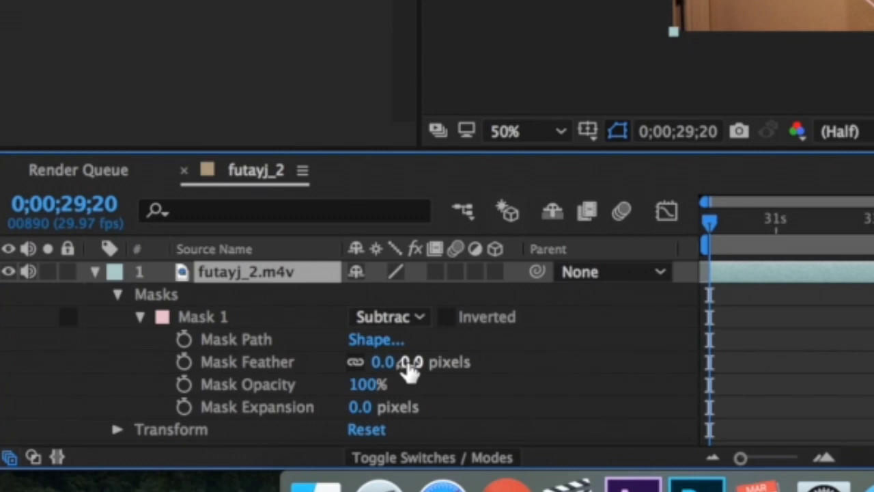
{"action": "mouse_move", "coordinate": [409, 369]}
{"action": "left_mouse_down"}
{"action": "mouse_move", "coordinate": [435, 366]}
{"action": "mouse_move", "coordinate": [419, 369]}
{"action": "left_mouse_up"}
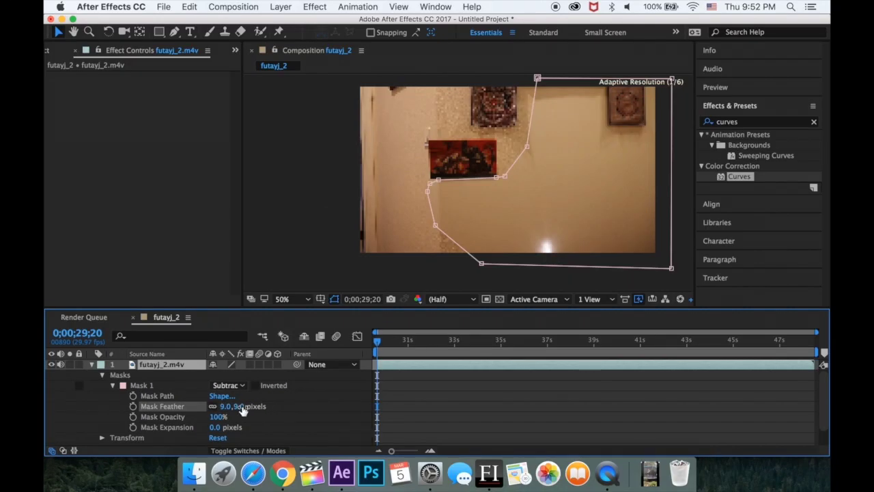
{"action": "left_click_drag", "start_coordinate": [242, 410], "coordinate": [244, 408]}
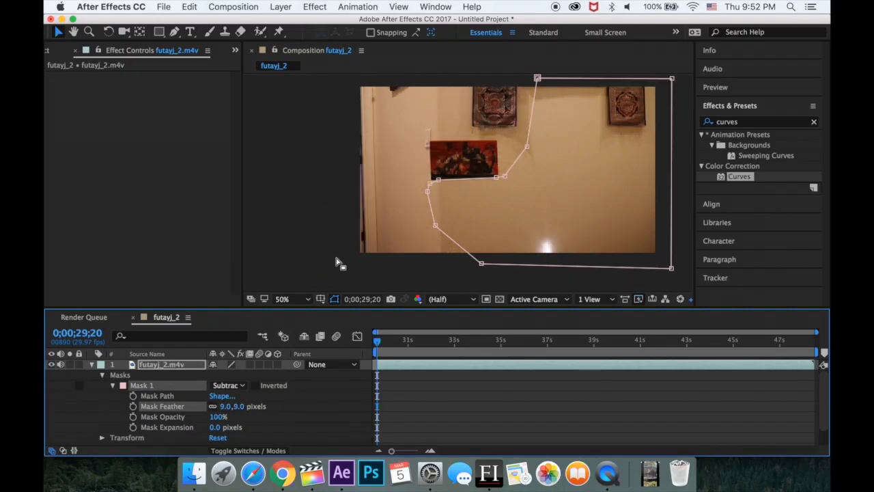
{"action": "left_click", "coordinate": [336, 259]}
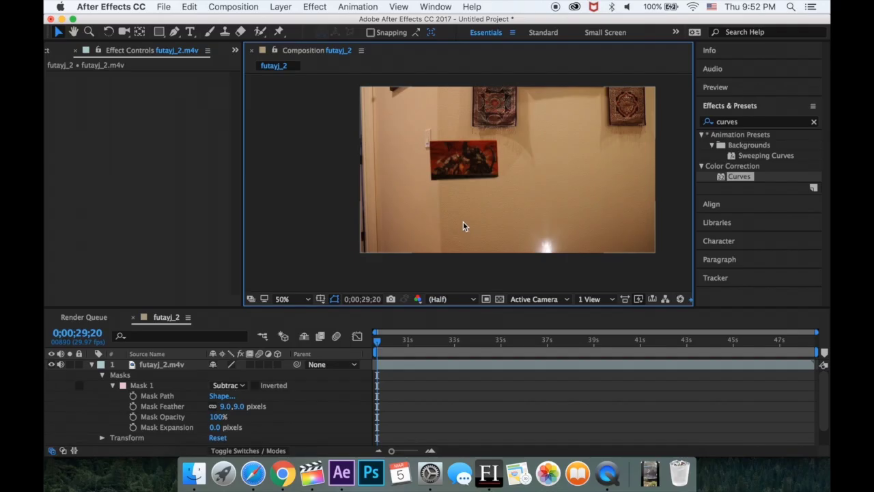
Step: Inspect the box's lower edge up close and set the Mask 1 feather to 4 pixels
{"action": "scroll", "coordinate": [463, 226], "scroll_direction": "up", "scroll_amount": 6}
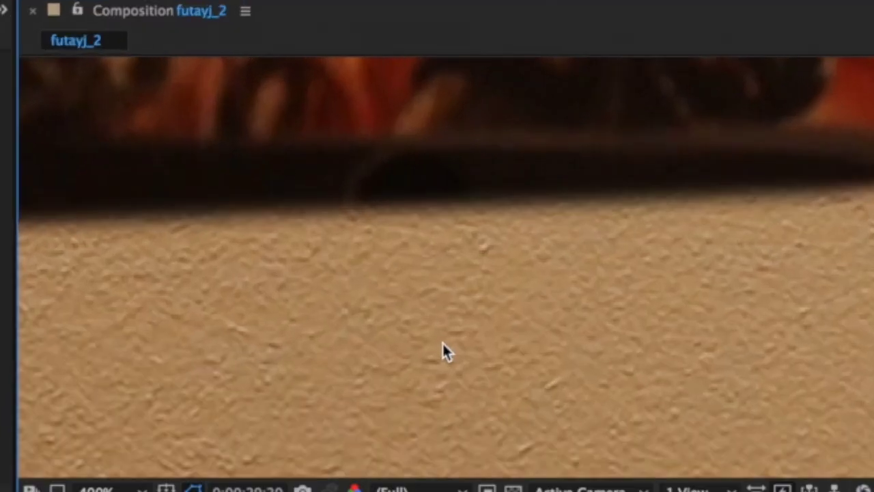
{"action": "scroll", "coordinate": [443, 344], "scroll_direction": "down", "scroll_amount": 1}
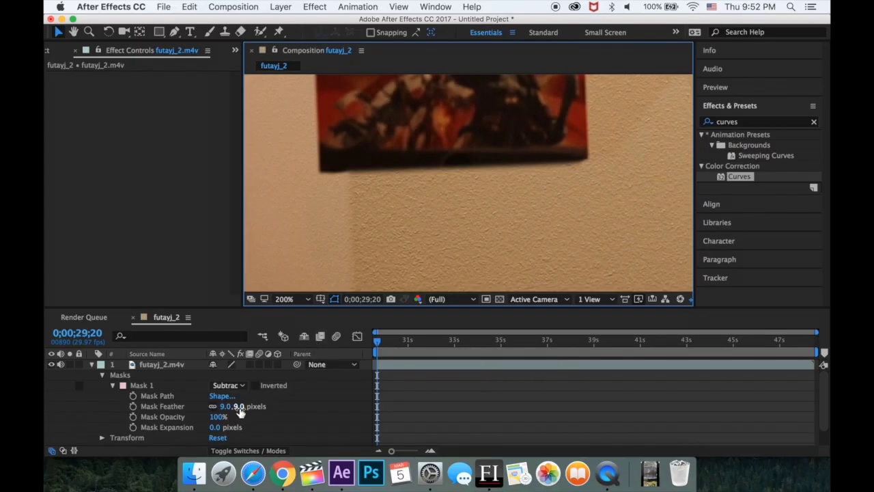
{"action": "left_click_drag", "start_coordinate": [238, 408], "coordinate": [240, 408]}
{"action": "left_click_drag", "start_coordinate": [577, 268], "coordinate": [591, 280]}
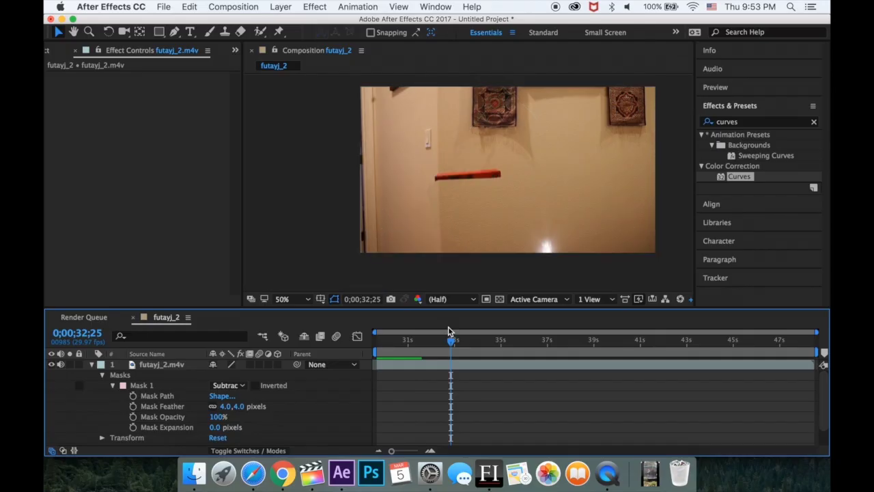
Step: Return to 0;00;29;20, enable Mask Path keyframing for Mask 1 and show the Preview controls
{"action": "left_click_drag", "start_coordinate": [450, 331], "coordinate": [376, 335]}
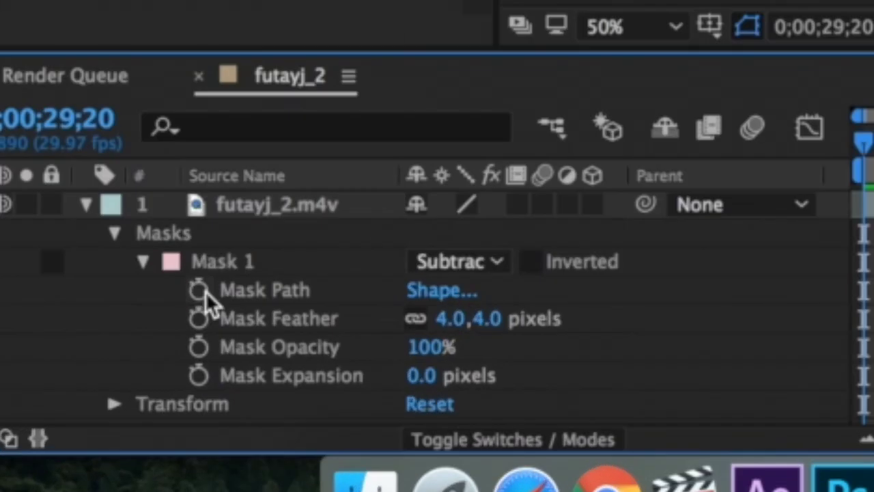
{"action": "left_click", "coordinate": [135, 395]}
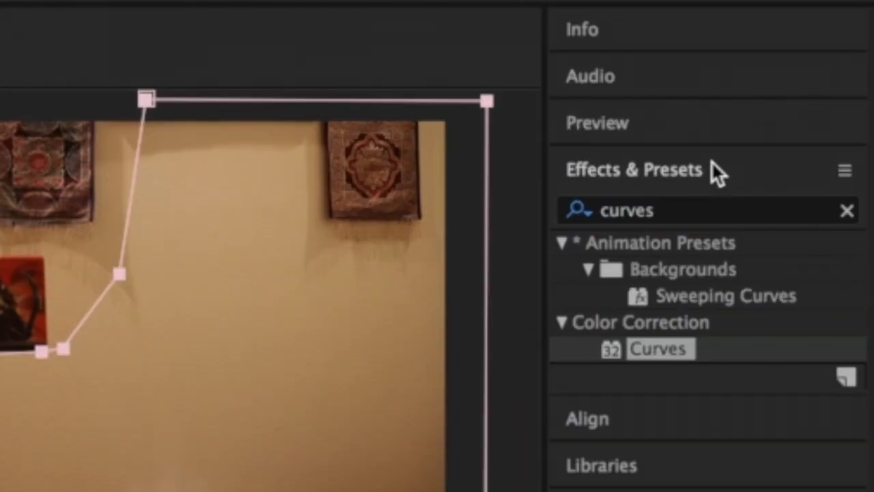
{"action": "left_click", "coordinate": [692, 123]}
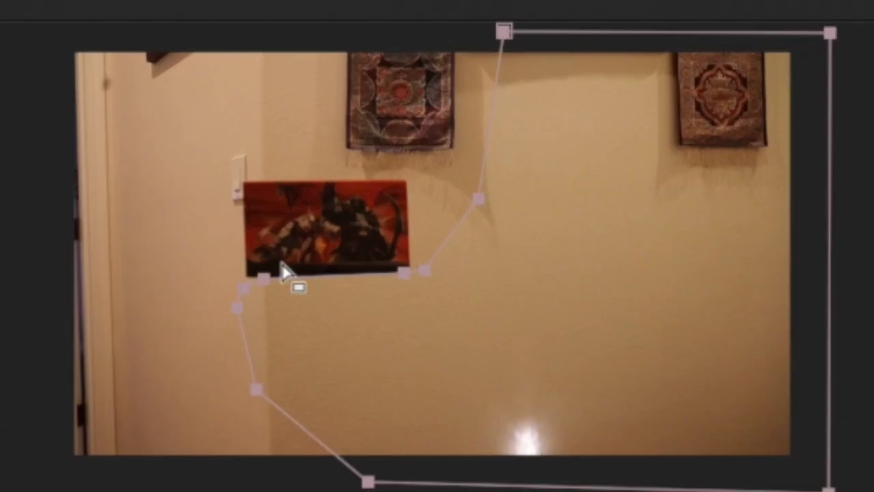
Step: Advance to 0;00;29;21, magnify the start of the timeline and shift the whole mask slightly left against the box
{"action": "left_click_drag", "start_coordinate": [257, 278], "coordinate": [235, 272]}
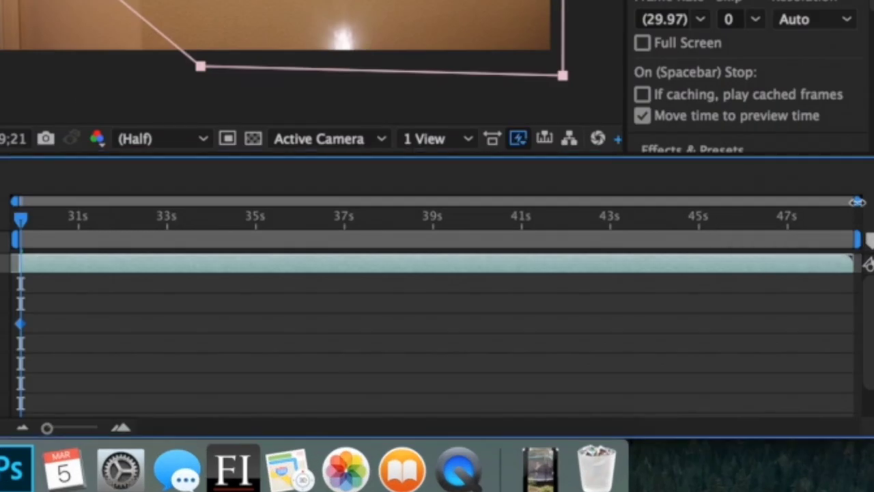
{"action": "left_click_drag", "start_coordinate": [813, 334], "coordinate": [506, 315]}
{"action": "left_click_drag", "start_coordinate": [264, 168], "coordinate": [56, 200]}
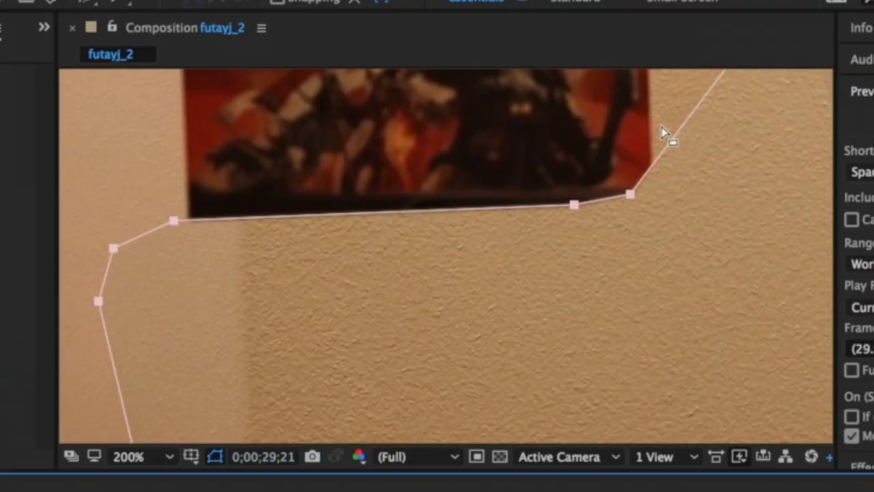
{"action": "key", "text": "comma"}
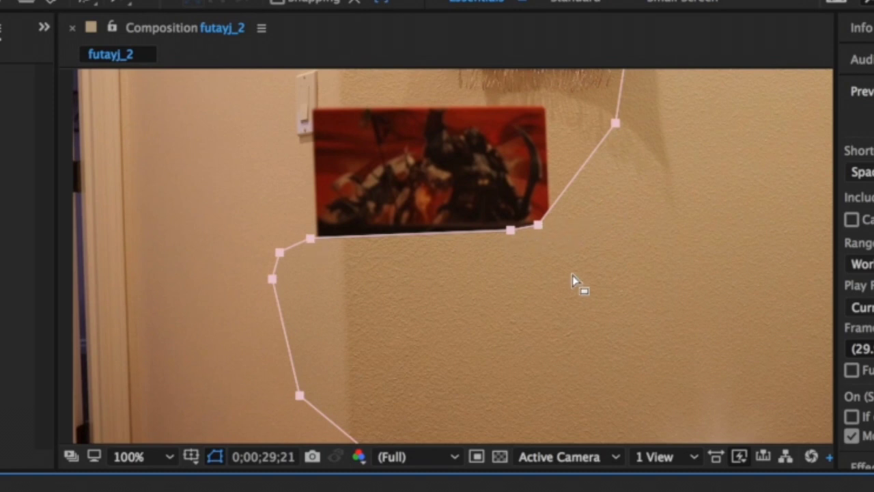
Step: Try a large shift of the whole mask, undo it, and move the mask slightly up and left at 0;00;29;21
{"action": "left_click_drag", "start_coordinate": [309, 239], "coordinate": [231, 194]}
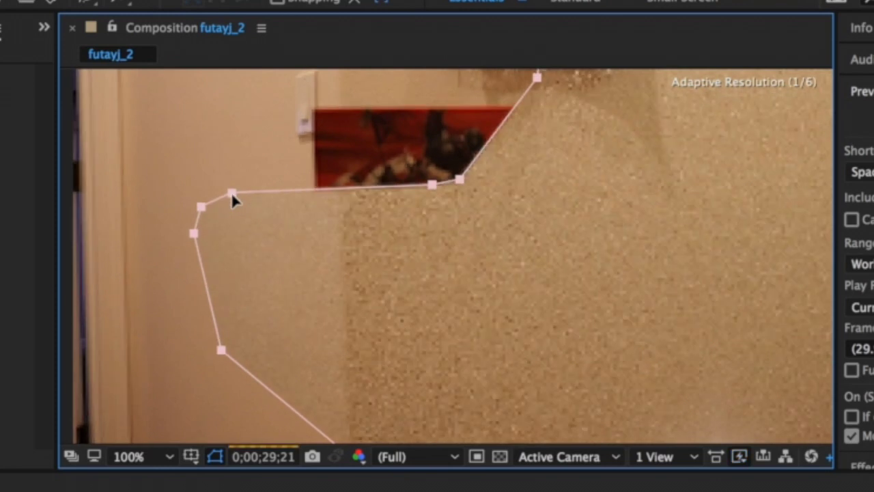
{"action": "key", "text": "ctrl+z"}
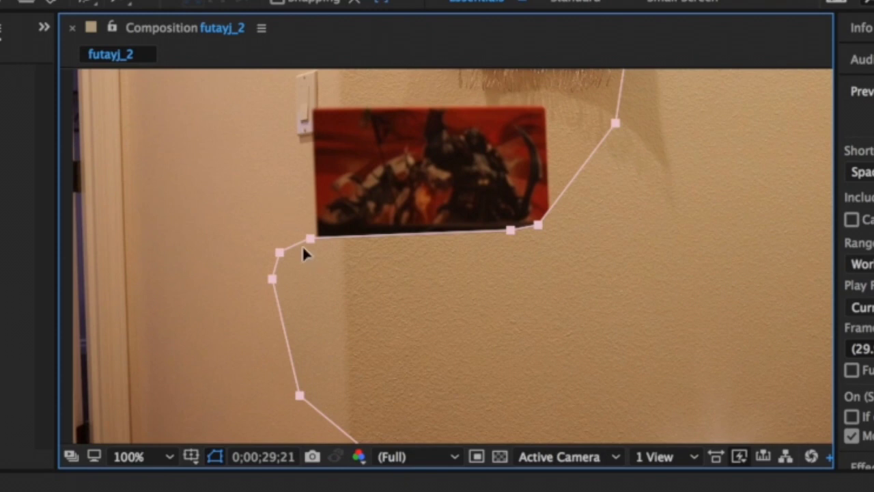
{"action": "mouse_move", "coordinate": [303, 248]}
{"action": "left_mouse_down"}
{"action": "mouse_move", "coordinate": [259, 189]}
{"action": "mouse_move", "coordinate": [295, 236]}
{"action": "left_mouse_up"}
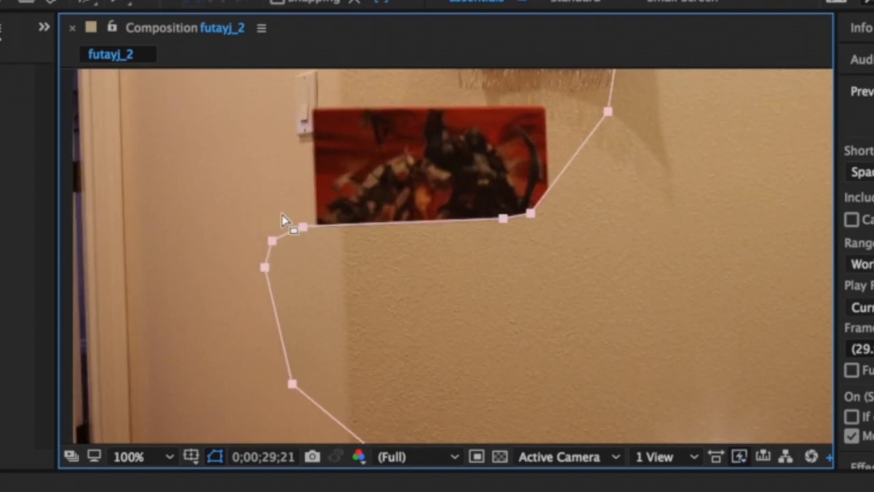
{"action": "left_click", "coordinate": [272, 193]}
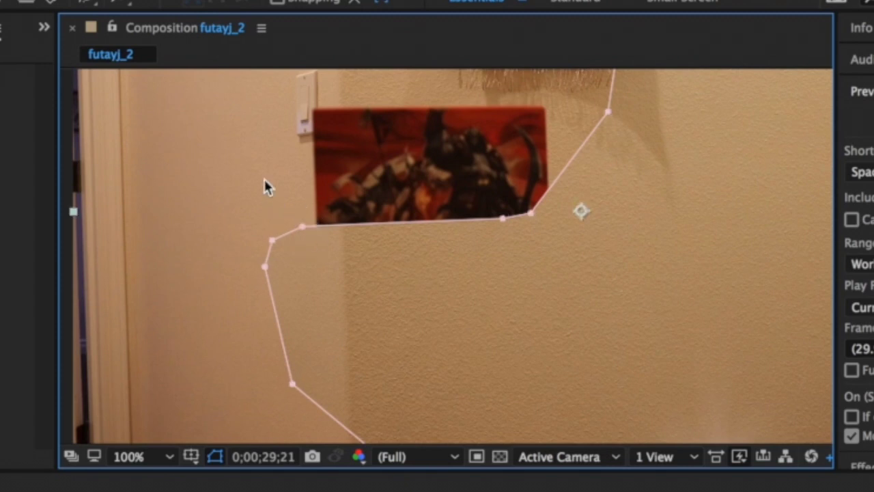
Step: Reposition the individual mask points at the box's lower corners and bottom edge to follow its outline at 0;00;29;21
{"action": "left_click", "coordinate": [530, 213]}
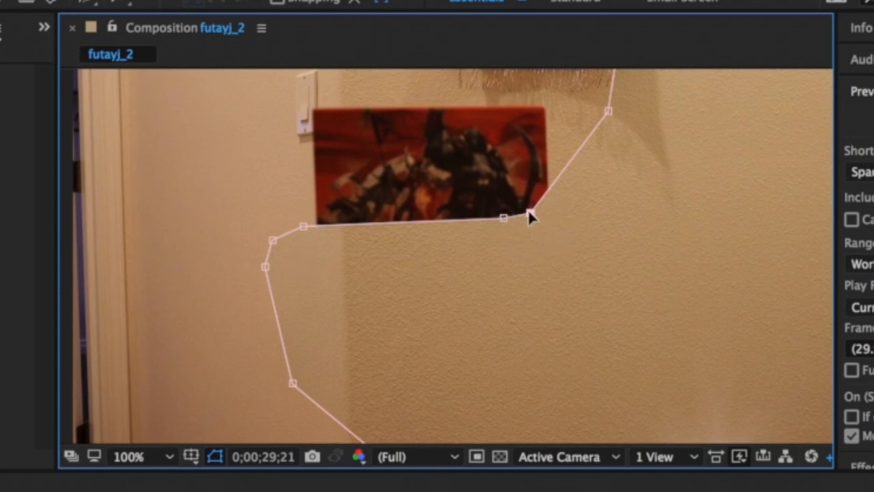
{"action": "left_click_drag", "start_coordinate": [529, 213], "coordinate": [552, 236]}
{"action": "left_click_drag", "start_coordinate": [503, 218], "coordinate": [486, 244]}
{"action": "left_click_drag", "start_coordinate": [554, 234], "coordinate": [557, 230]}
{"action": "mouse_move", "coordinate": [302, 226]}
{"action": "left_mouse_down"}
{"action": "mouse_move", "coordinate": [315, 282]}
{"action": "mouse_move", "coordinate": [305, 243]}
{"action": "left_mouse_up"}
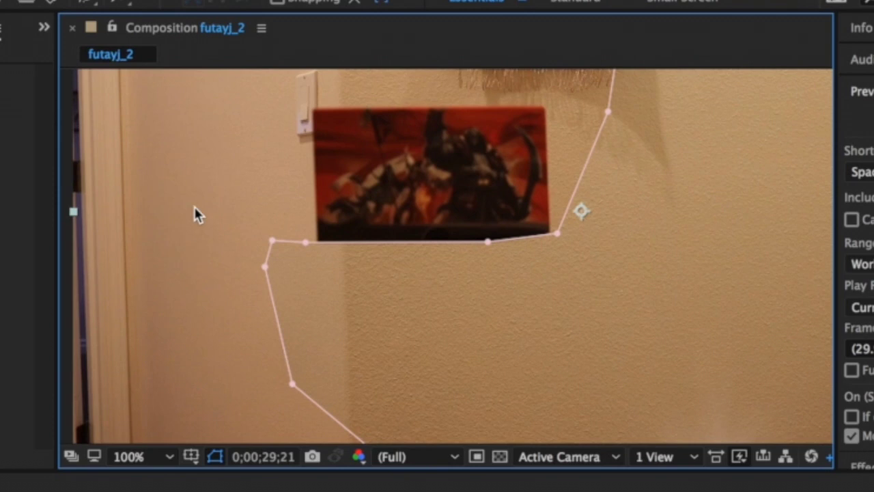
Step: Check the masked lower edge of the box at 0;00;29;21 from near and far, and advance to 0;00;29;22
{"action": "key", "text": "comma"}
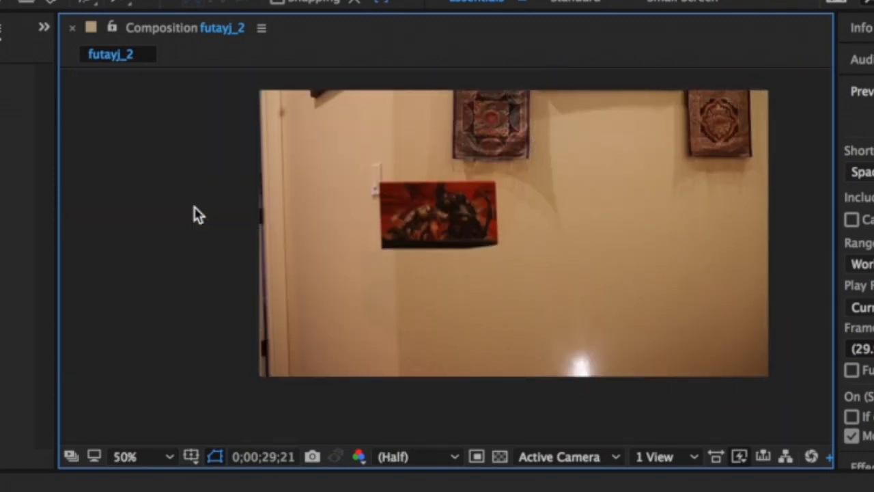
{"action": "key", "text": "period"}
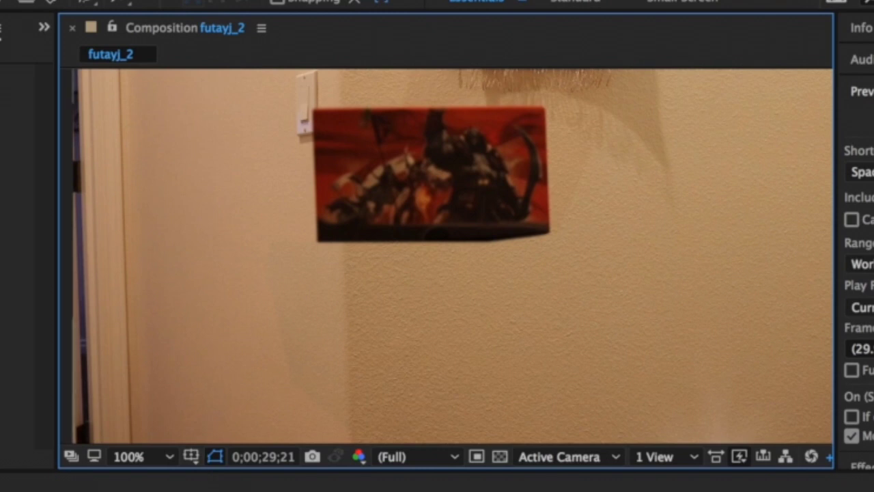
{"action": "left_click", "coordinate": [190, 489]}
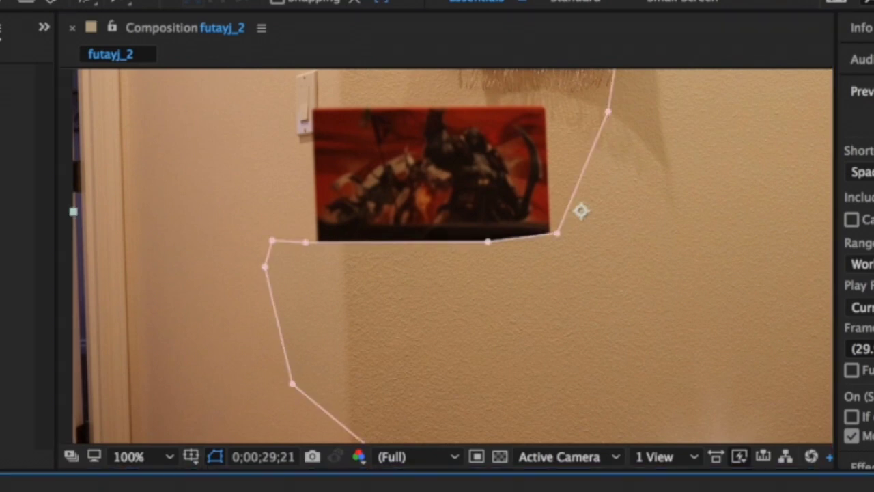
{"action": "left_click", "coordinate": [555, 235]}
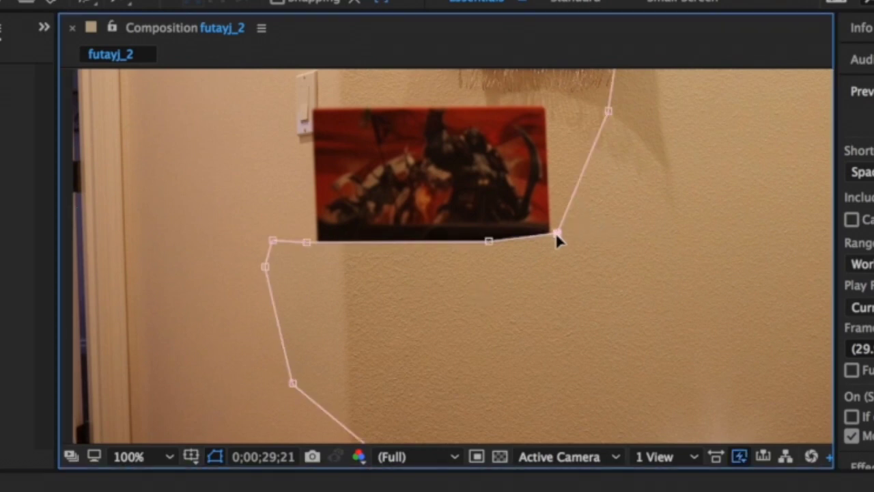
{"action": "left_click", "coordinate": [248, 227]}
{"action": "key", "text": "comma"}
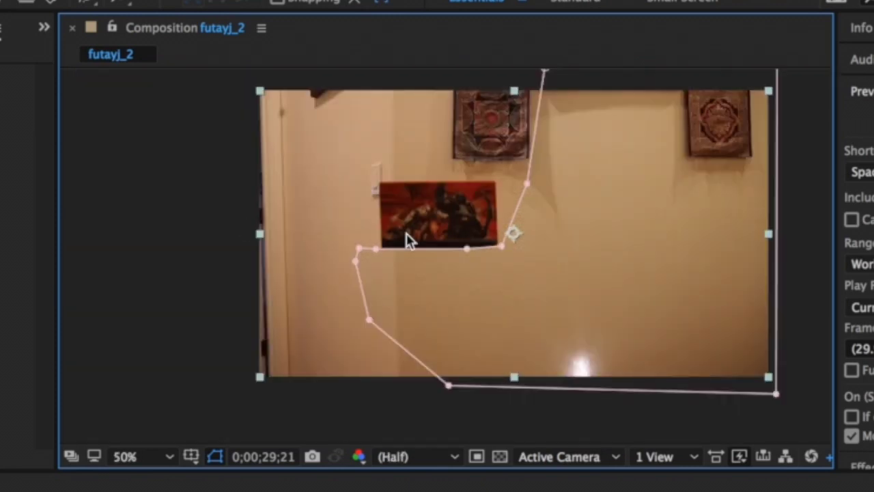
{"action": "left_click", "coordinate": [171, 198]}
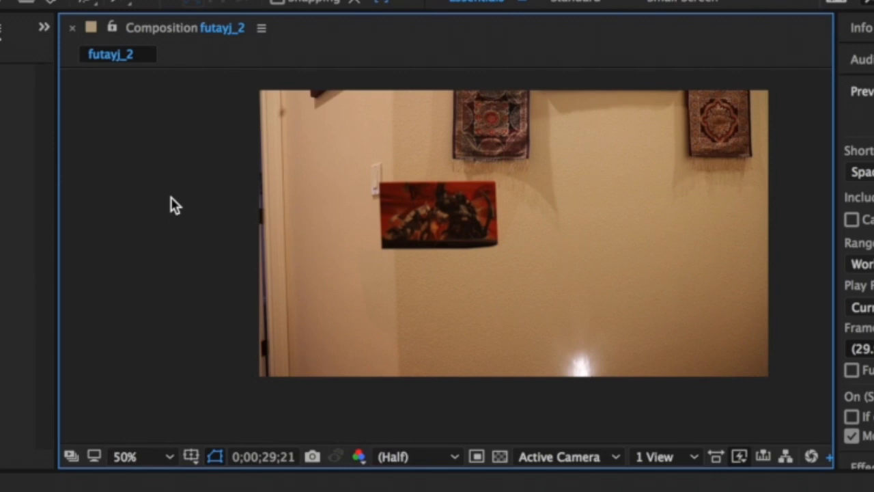
{"action": "key", "text": "period"}
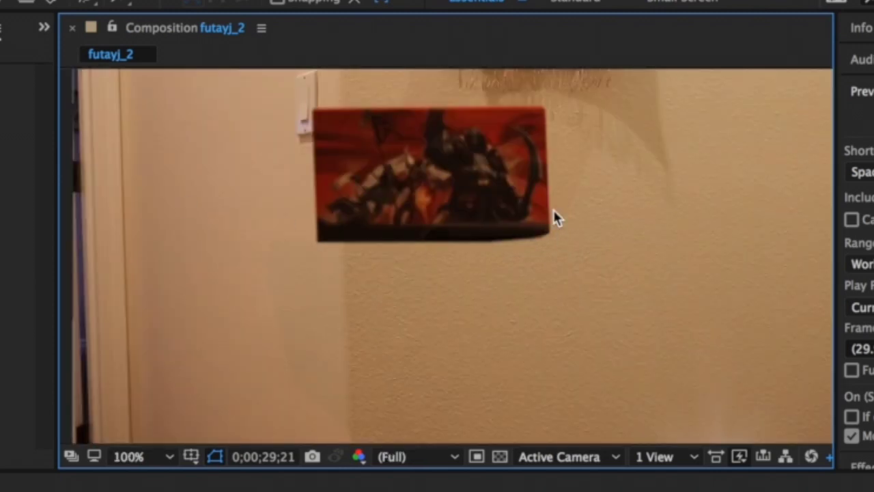
{"action": "key", "text": "comma"}
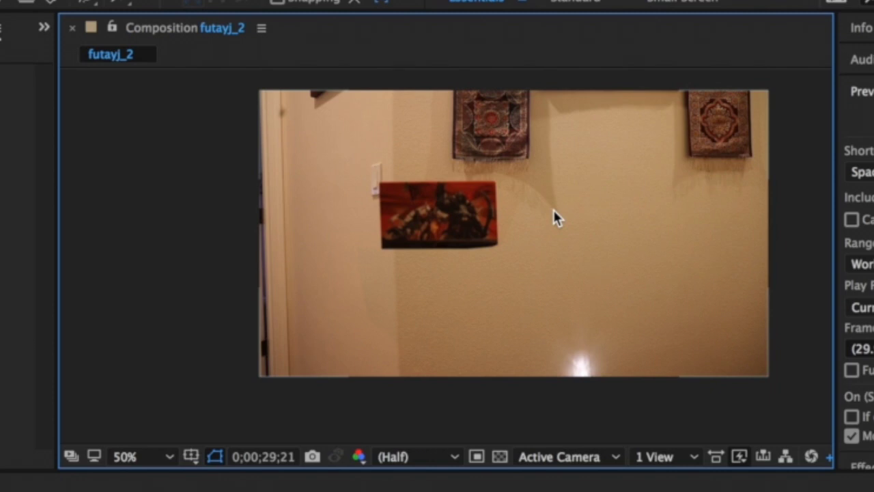
{"action": "left_click", "coordinate": [873, 119]}
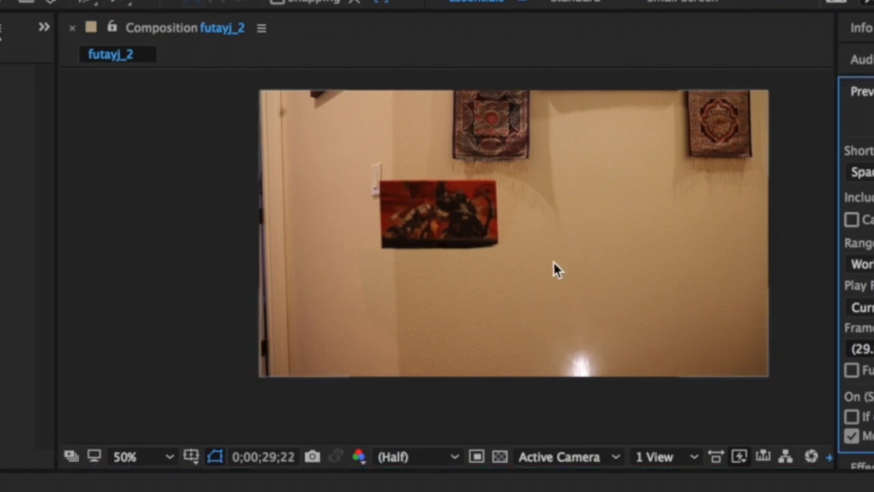
Step: Reposition the mask points at the box's lower-right corner and bottom edge to hug its outline at 0;00;29;22
{"action": "left_click", "coordinate": [286, 490]}
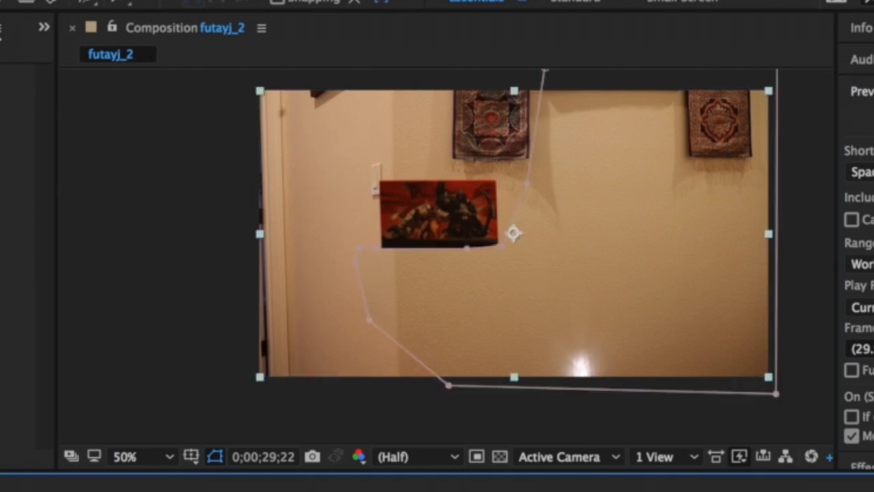
{"action": "key", "text": "period"}
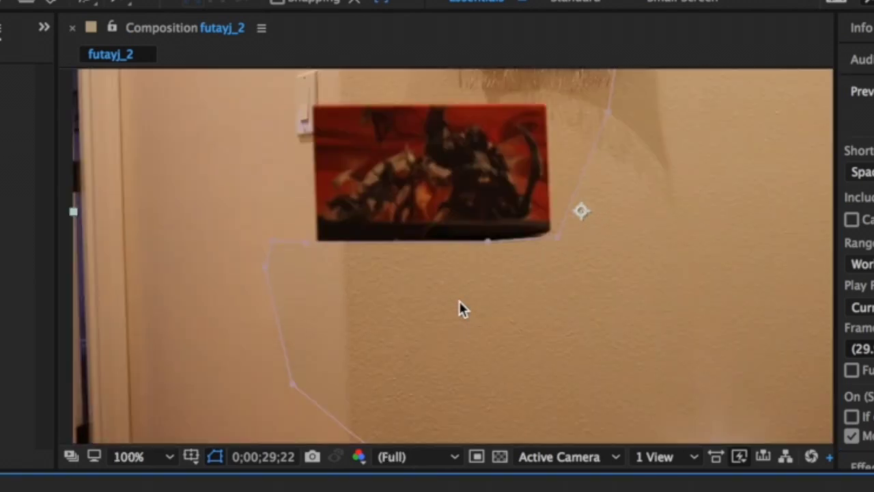
{"action": "key", "text": "period"}
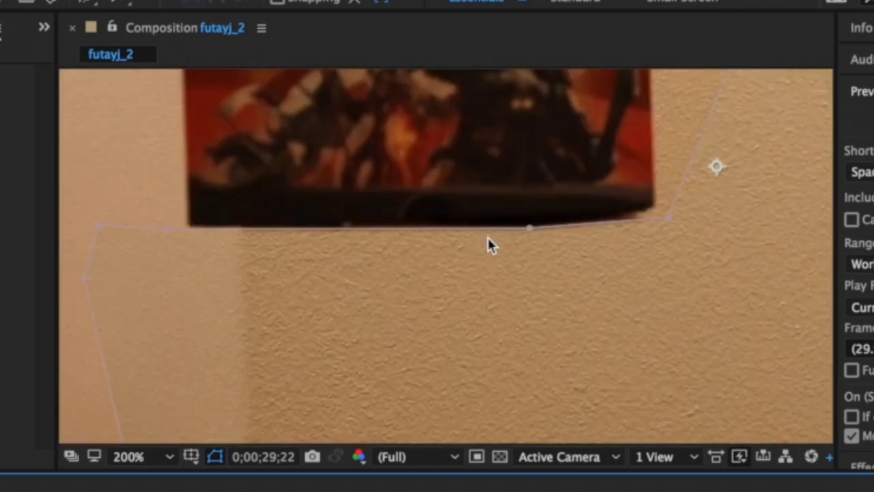
{"action": "left_click", "coordinate": [531, 229]}
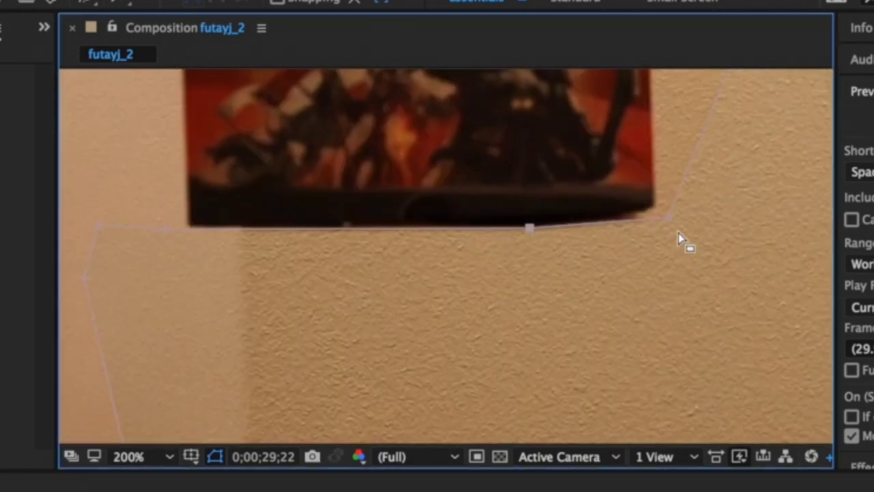
{"action": "mouse_move", "coordinate": [670, 216]}
{"action": "left_mouse_down"}
{"action": "mouse_move", "coordinate": [668, 250]}
{"action": "mouse_move", "coordinate": [663, 209]}
{"action": "left_mouse_up"}
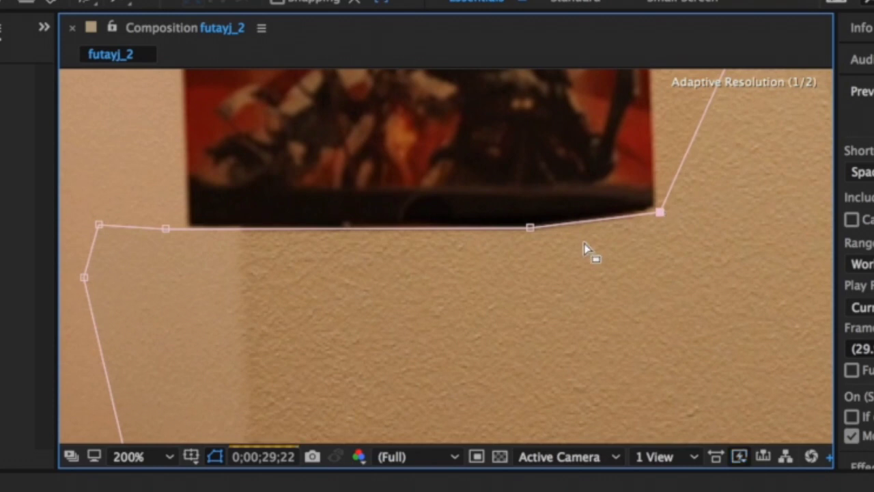
{"action": "left_click_drag", "start_coordinate": [530, 227], "coordinate": [497, 219]}
{"action": "key", "text": "comma"}
{"action": "key", "text": "comma"}
{"action": "key", "text": "comma"}
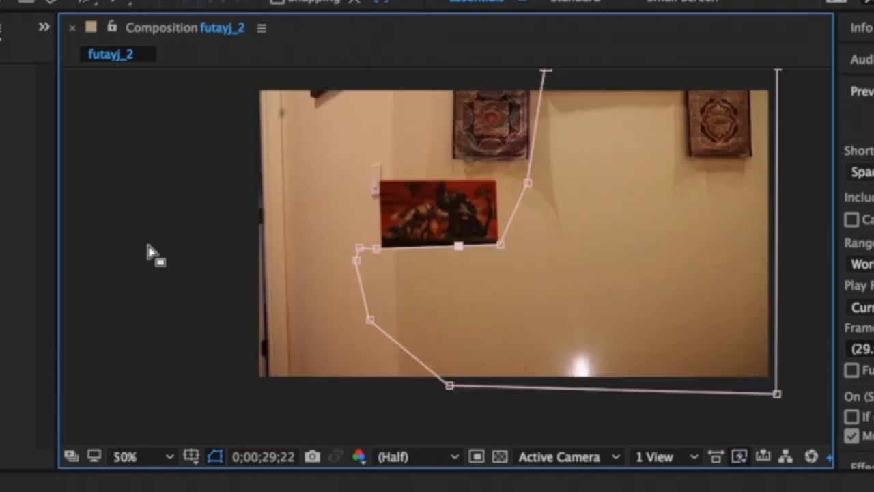
{"action": "left_click", "coordinate": [147, 245]}
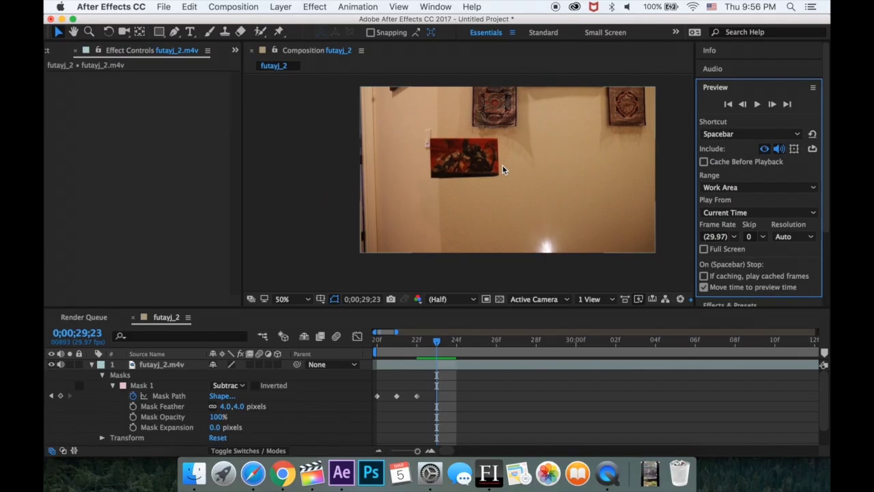
Step: Refine the mask path against the box at 0;00;29;23 and advance to 0;00;29;24
{"action": "key", "text": "period"}
{"action": "key", "text": "period"}
{"action": "key", "text": "Page_Down"}
{"action": "key", "text": "comma"}
{"action": "key", "text": "comma"}
{"action": "key", "text": "comma"}
{"action": "key", "text": "comma"}
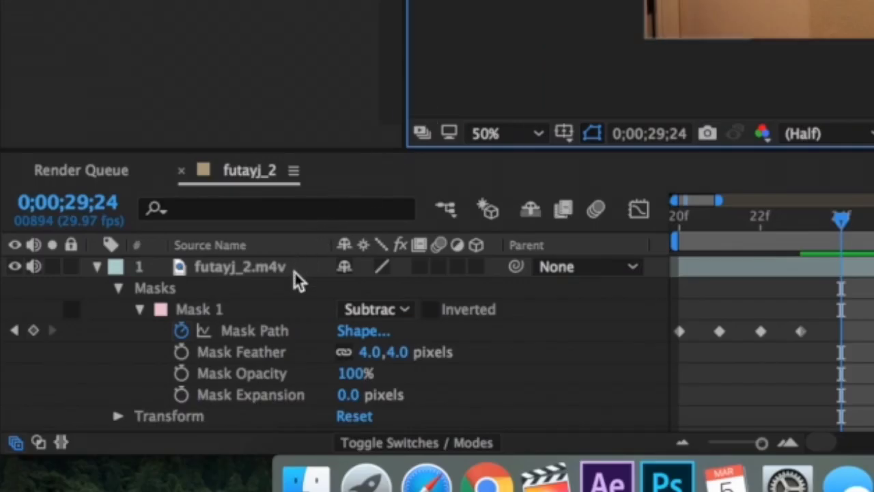
Step: Fit the mask points to the box's lower corners at 0;00;29;24 on the top video layer
{"action": "left_click", "coordinate": [247, 266]}
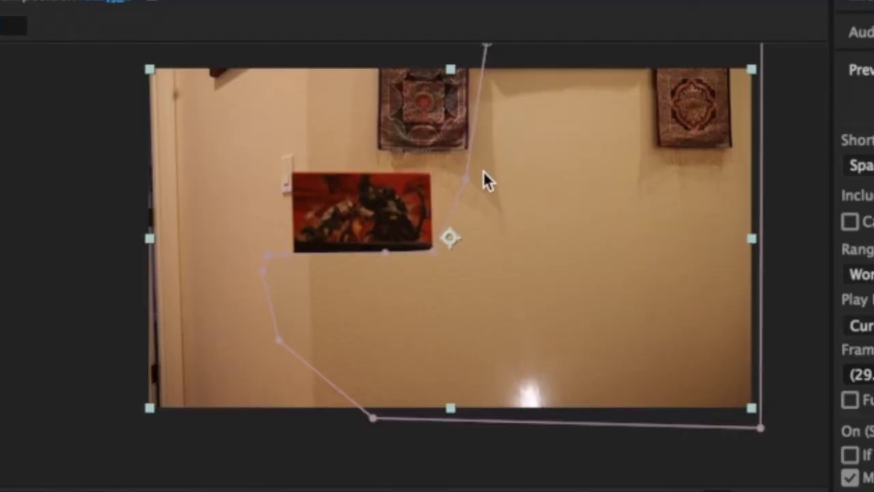
{"action": "scroll", "coordinate": [439, 293], "scroll_direction": "up", "scroll_amount": 2}
{"action": "left_click_drag", "start_coordinate": [499, 155], "coordinate": [486, 160]}
{"action": "mouse_move", "coordinate": [302, 162]}
{"action": "left_mouse_down"}
{"action": "mouse_move", "coordinate": [308, 175]}
{"action": "mouse_move", "coordinate": [306, 159]}
{"action": "left_mouse_up"}
{"action": "scroll", "coordinate": [316, 166], "scroll_direction": "down", "scroll_amount": 2}
{"action": "left_click", "coordinate": [316, 167]}
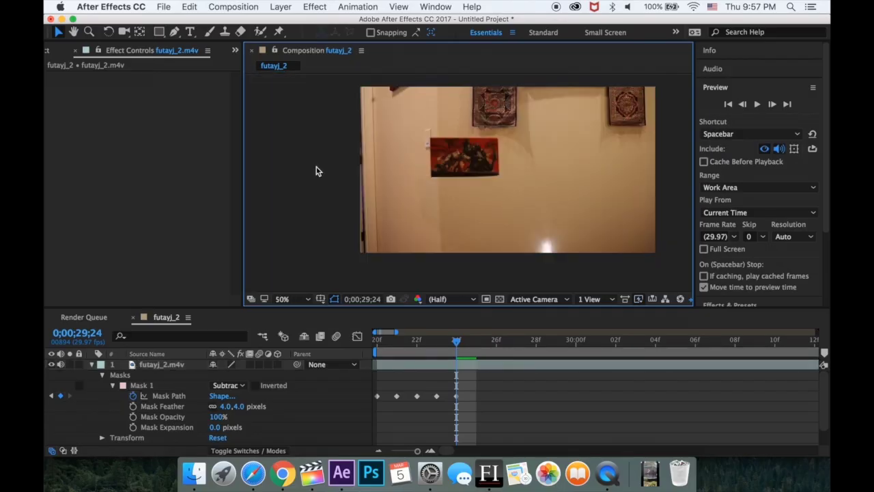
Step: Keyframe the mask path every few frames up to 0;00;30;06, moving its points to follow the box's lower edge
{"action": "left_click", "coordinate": [162, 365]}
{"action": "scroll", "coordinate": [316, 167], "scroll_direction": "up", "scroll_amount": 2}
{"action": "left_click", "coordinate": [772, 104]}
{"action": "left_click", "coordinate": [772, 104]}
{"action": "left_click", "coordinate": [772, 104]}
{"action": "left_click_drag", "start_coordinate": [483, 164], "coordinate": [484, 160]}
{"action": "double_click", "coordinate": [772, 104]}
{"action": "left_click_drag", "start_coordinate": [596, 158], "coordinate": [600, 173]}
{"action": "triple_click", "coordinate": [772, 105]}
{"action": "double_click", "coordinate": [772, 104]}
{"action": "double_click", "coordinate": [772, 105]}
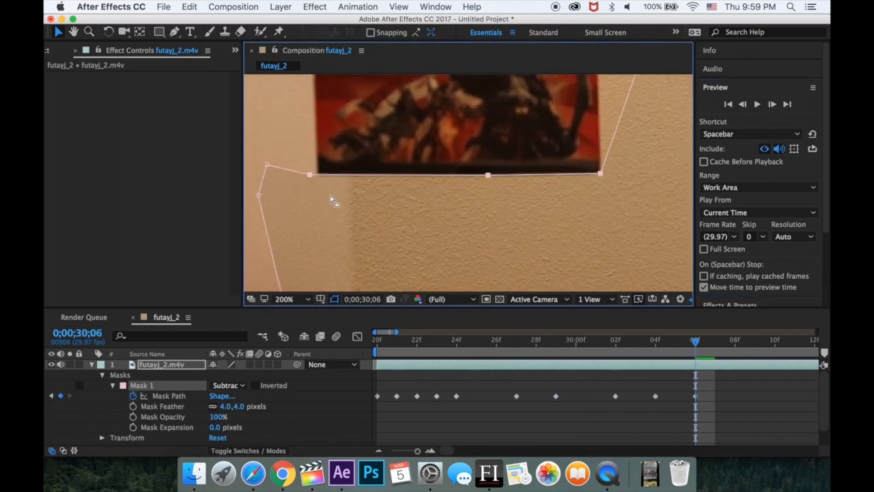
Step: Select the three mask points along the box's bottom edge and move them together to follow it at 0;00;30;10 and 0;00;30;18
{"action": "left_click", "coordinate": [329, 198]}
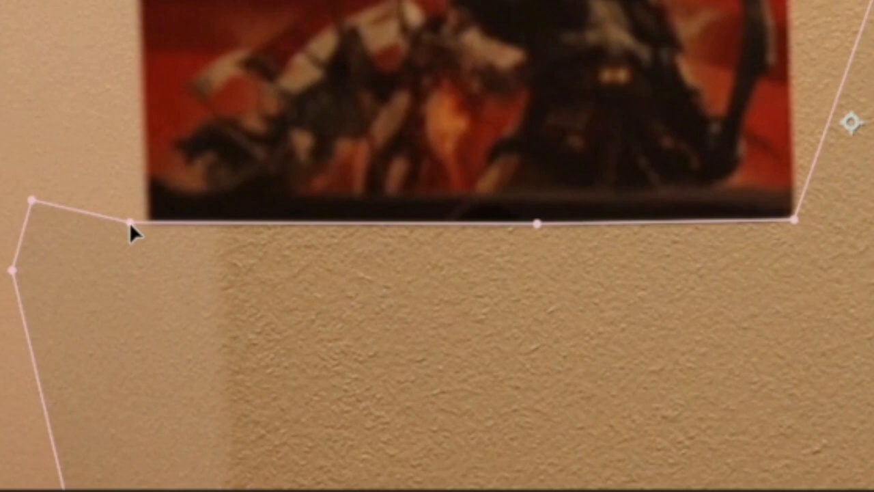
{"action": "left_click", "coordinate": [310, 177]}
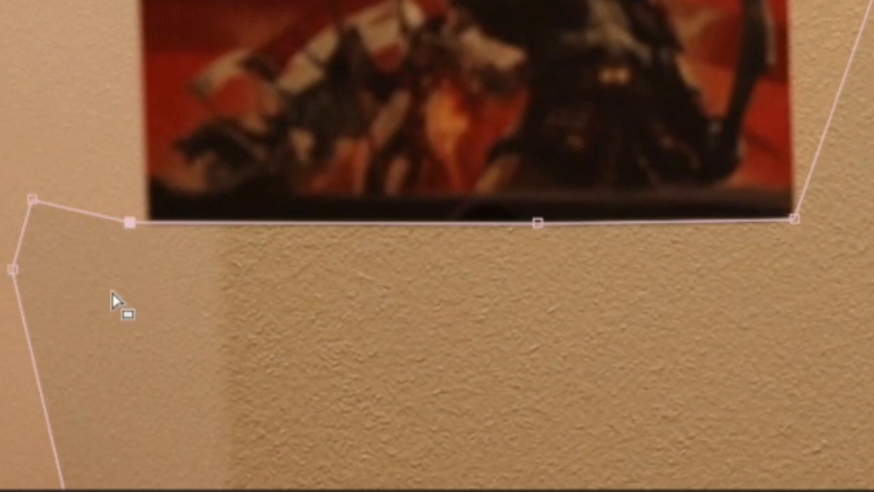
{"action": "left_click_drag", "start_coordinate": [113, 297], "coordinate": [791, 267]}
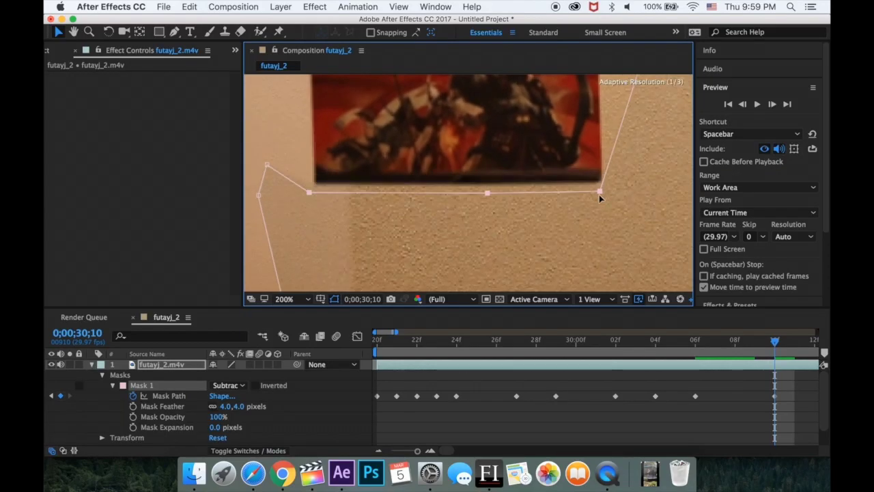
{"action": "mouse_move", "coordinate": [600, 198]}
{"action": "left_mouse_down"}
{"action": "mouse_move", "coordinate": [598, 213]}
{"action": "mouse_move", "coordinate": [604, 190]}
{"action": "left_mouse_up"}
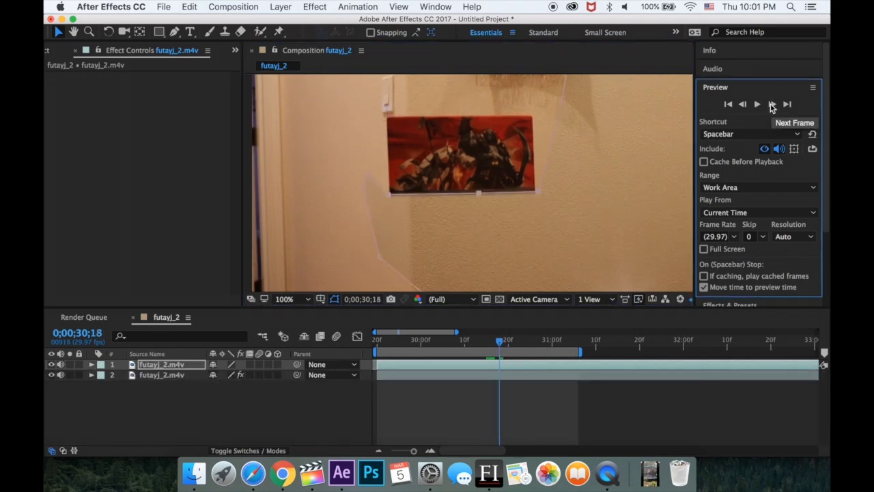
{"action": "left_click_drag", "start_coordinate": [535, 201], "coordinate": [543, 200]}
Step: Collapse the top layer's properties and preview the masked animation from 0;00;29;24
{"action": "left_click_drag", "start_coordinate": [506, 353], "coordinate": [468, 339]}
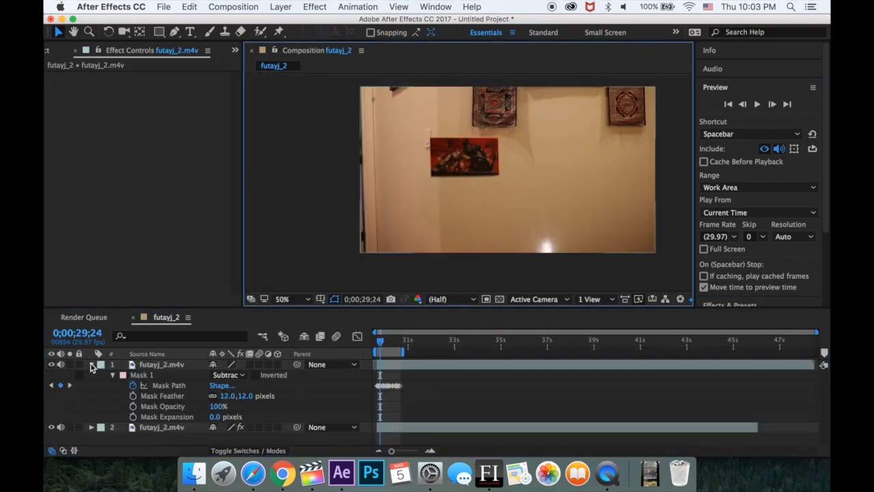
{"action": "left_click", "coordinate": [93, 365]}
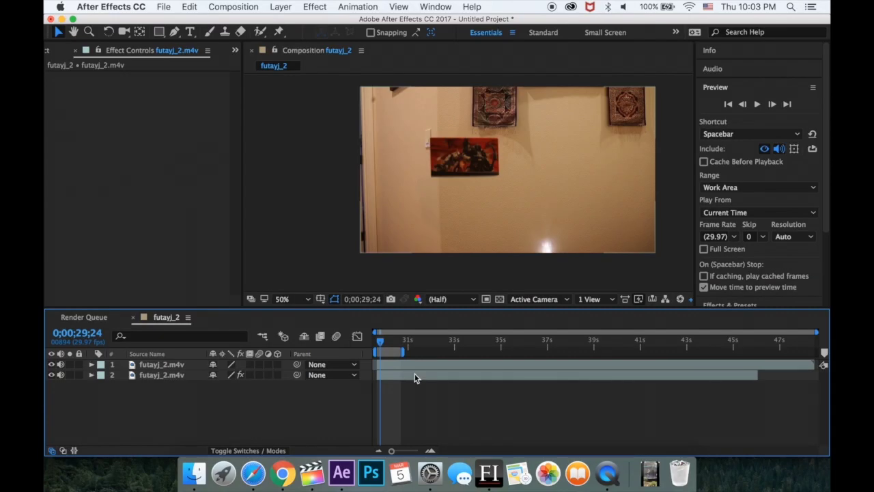
{"action": "key", "text": "space"}
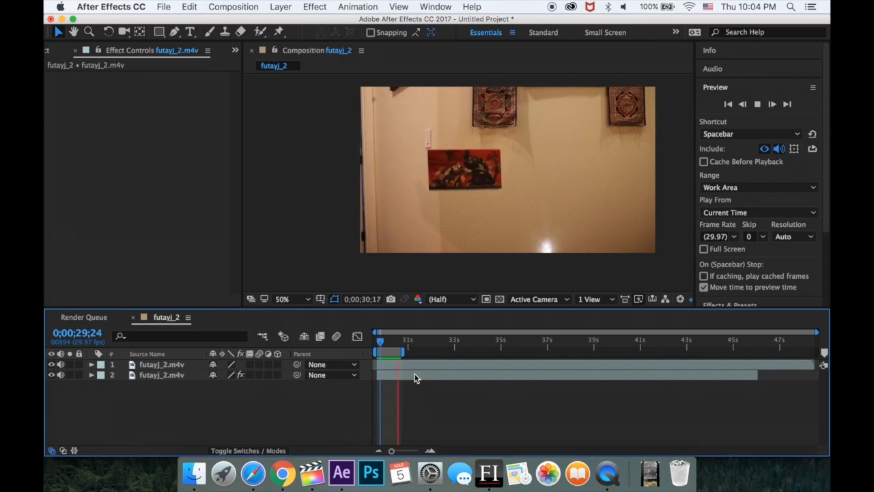
{"action": "key", "text": "space"}
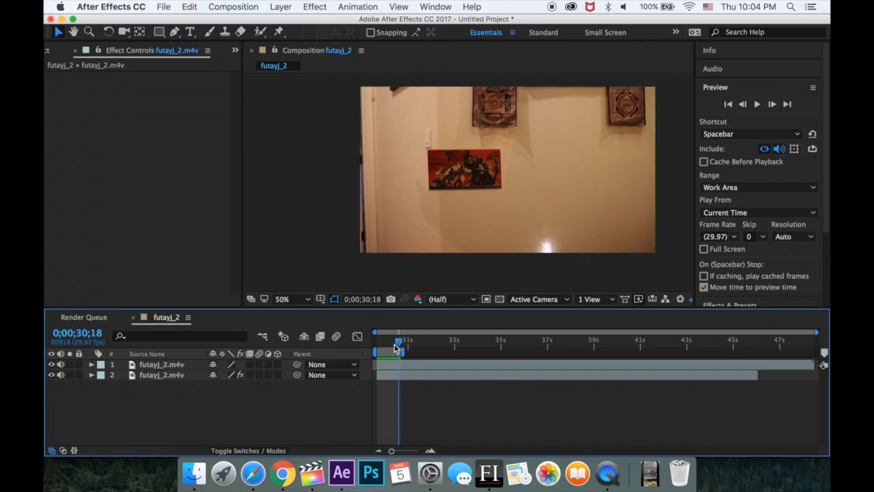
Step: Enable keyframing of the Curves effect on the lower futayj_2.m4v layer at 0;00;29;20
{"action": "left_click", "coordinate": [179, 374]}
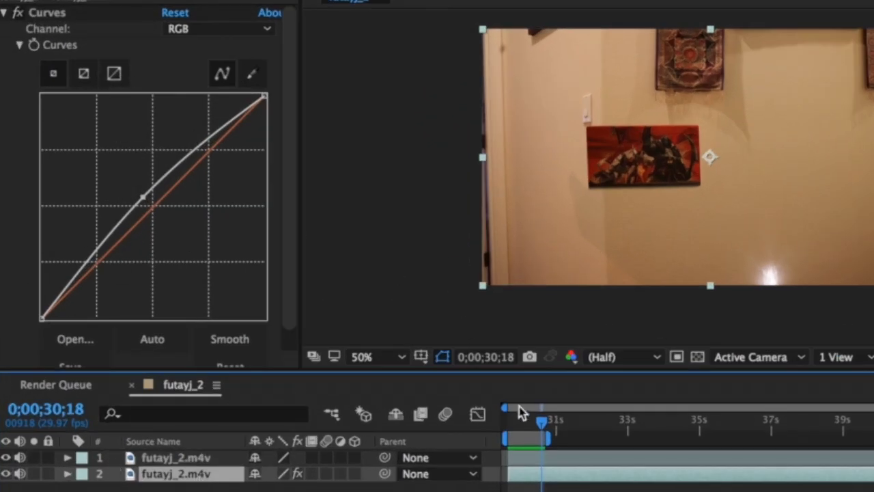
{"action": "left_click_drag", "start_coordinate": [545, 423], "coordinate": [506, 422]}
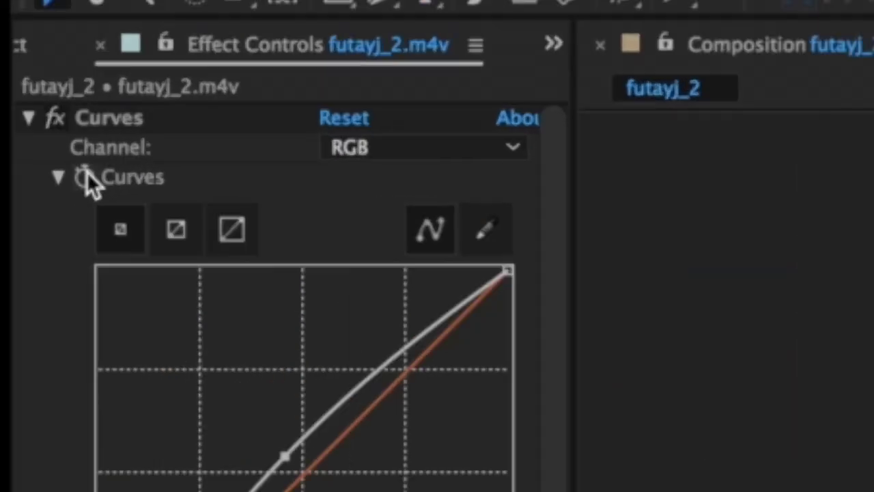
{"action": "left_click", "coordinate": [34, 45]}
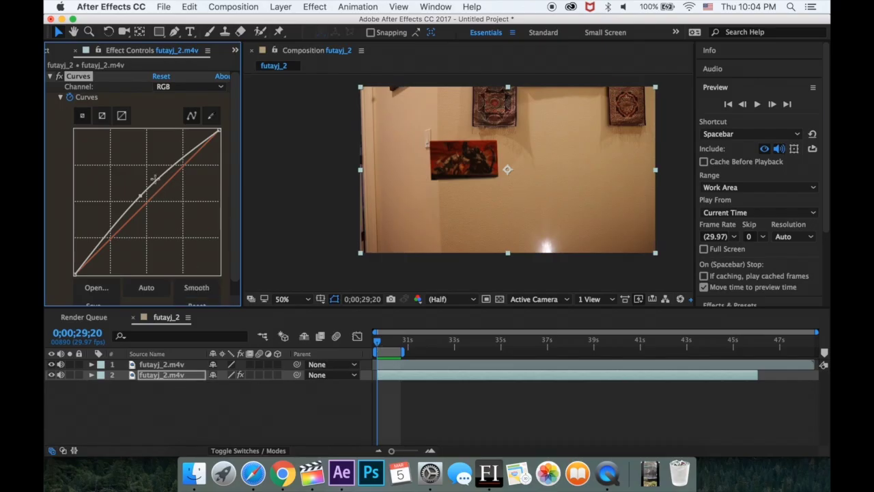
Step: Raise the middle point of the background layer's RGB curve slightly at 0;00;30;18 and play the result from the start
{"action": "left_click", "coordinate": [774, 104]}
{"action": "left_click", "coordinate": [774, 104]}
{"action": "left_click", "coordinate": [774, 104]}
{"action": "left_click", "coordinate": [773, 104]}
{"action": "left_click", "coordinate": [774, 104]}
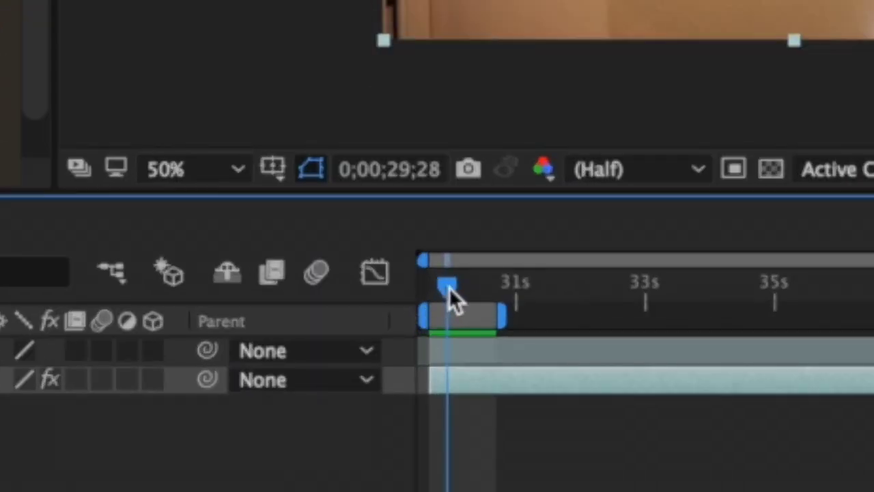
{"action": "left_click_drag", "start_coordinate": [382, 341], "coordinate": [395, 343]}
{"action": "left_click_drag", "start_coordinate": [483, 291], "coordinate": [491, 292]}
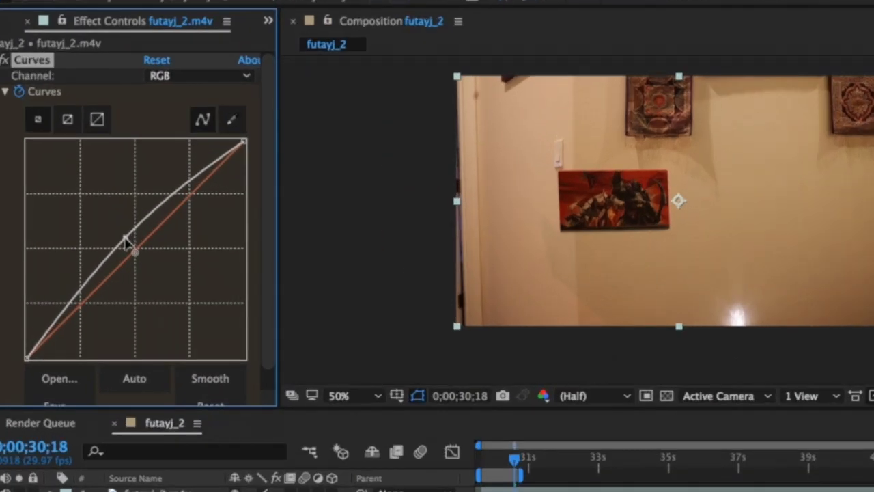
{"action": "left_click_drag", "start_coordinate": [127, 243], "coordinate": [127, 236]}
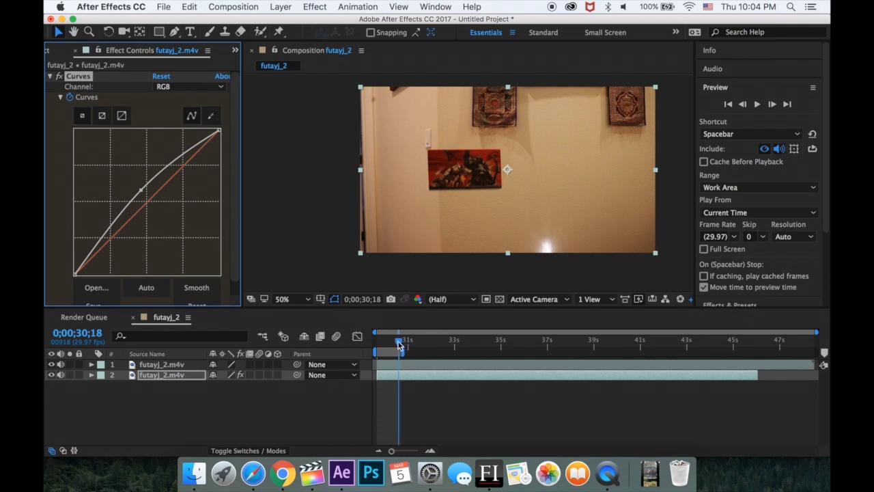
{"action": "left_click_drag", "start_coordinate": [400, 345], "coordinate": [376, 344]}
{"action": "key", "text": "space"}
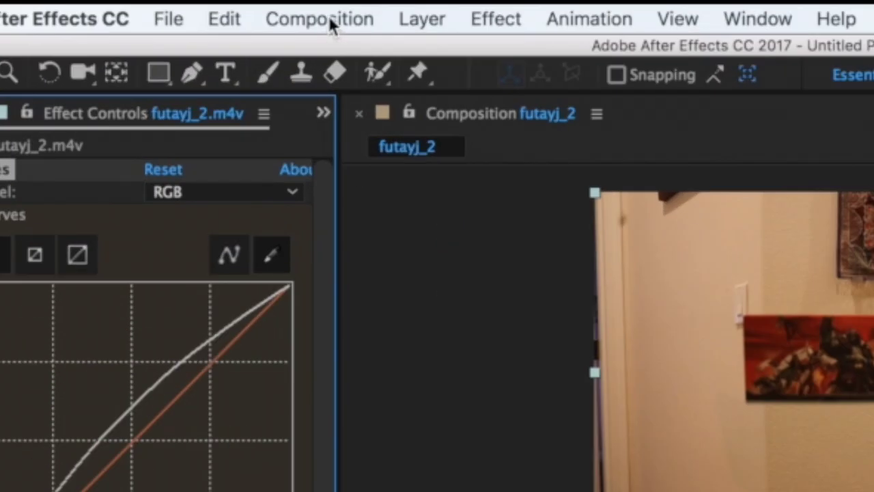
Step: Add the futayj_2 composition to the render queue and open its output movie destination settings
{"action": "left_click", "coordinate": [234, 7]}
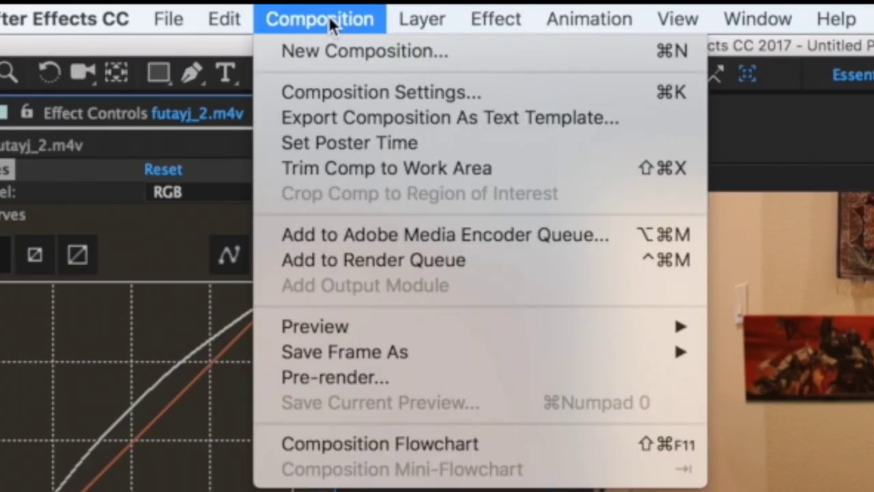
{"action": "left_click", "coordinate": [370, 259]}
{"action": "left_click", "coordinate": [168, 19]}
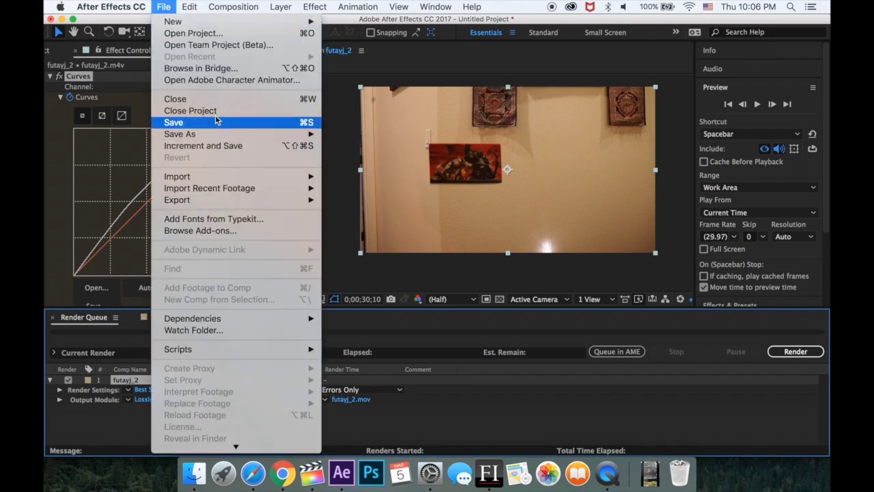
{"action": "left_click", "coordinate": [328, 160]}
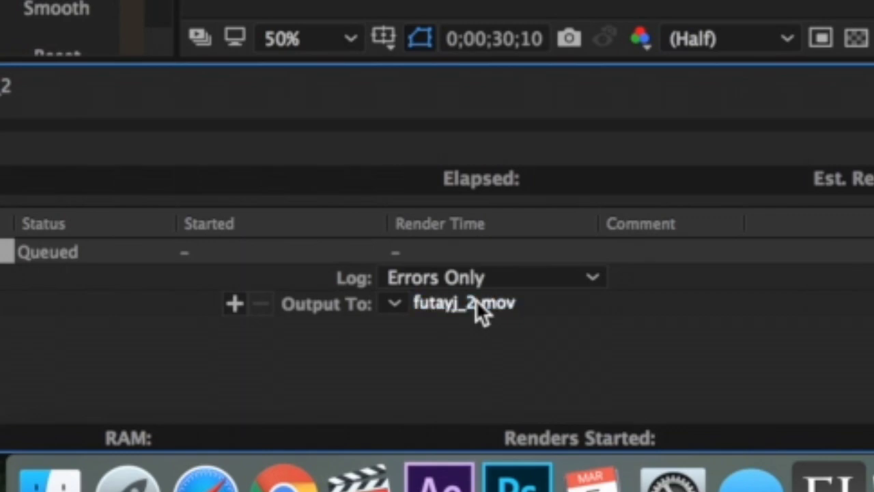
{"action": "left_click", "coordinate": [355, 400]}
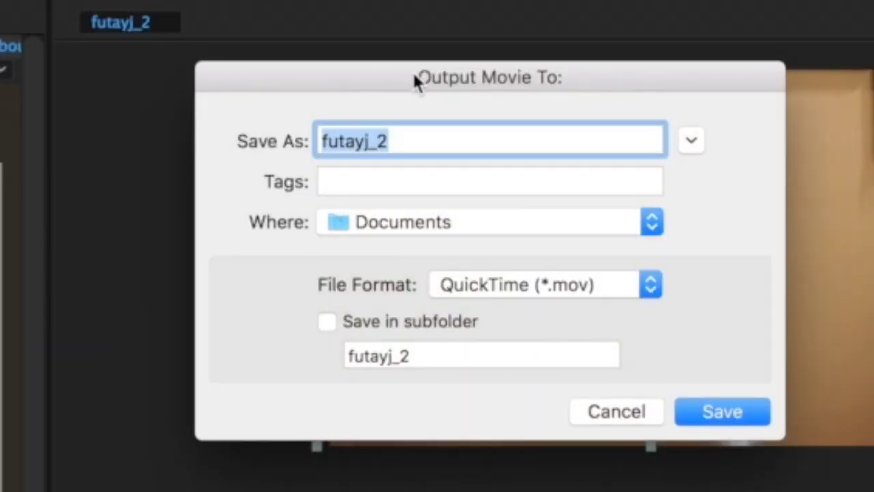